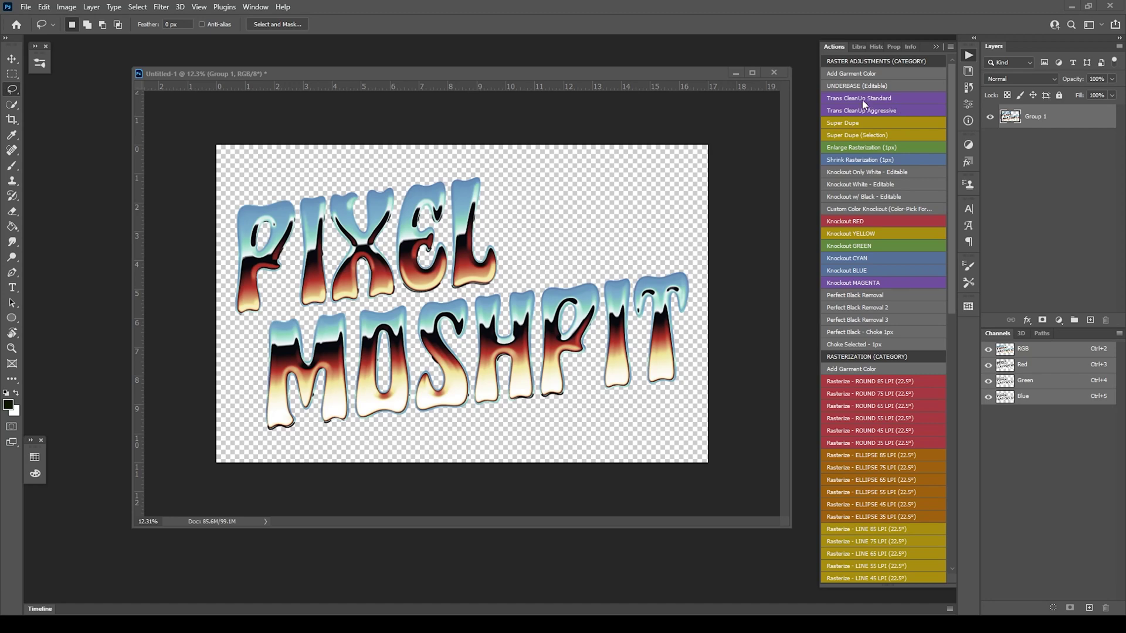
{"action": "scroll", "coordinate": [478, 180], "scroll_direction": "up", "scroll_amount": 3}
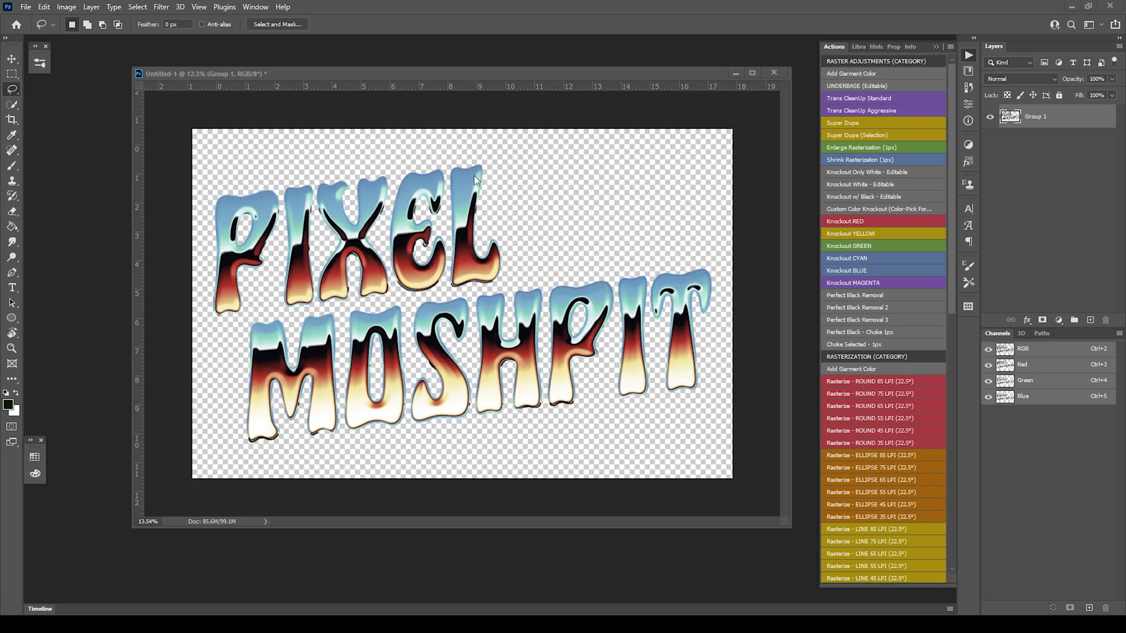
{"action": "scroll", "coordinate": [479, 176], "scroll_direction": "down", "scroll_amount": 2}
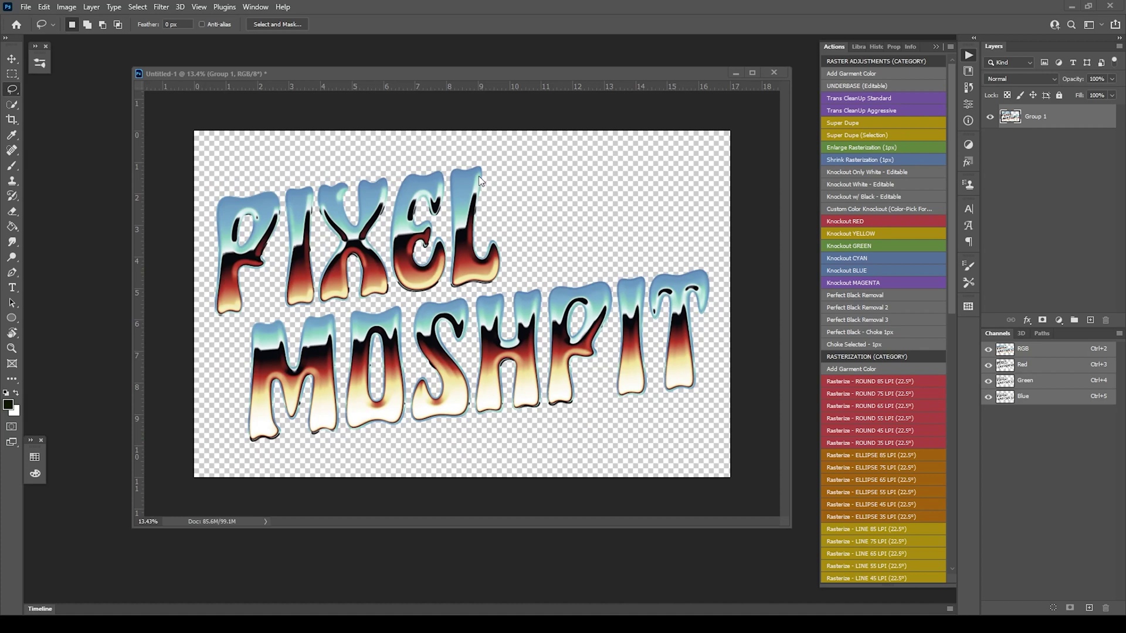
{"action": "mouse_move", "coordinate": [531, 78]}
{"action": "left_mouse_down"}
{"action": "mouse_move", "coordinate": [495, 68]}
{"action": "mouse_move", "coordinate": [519, 74]}
{"action": "left_mouse_up"}
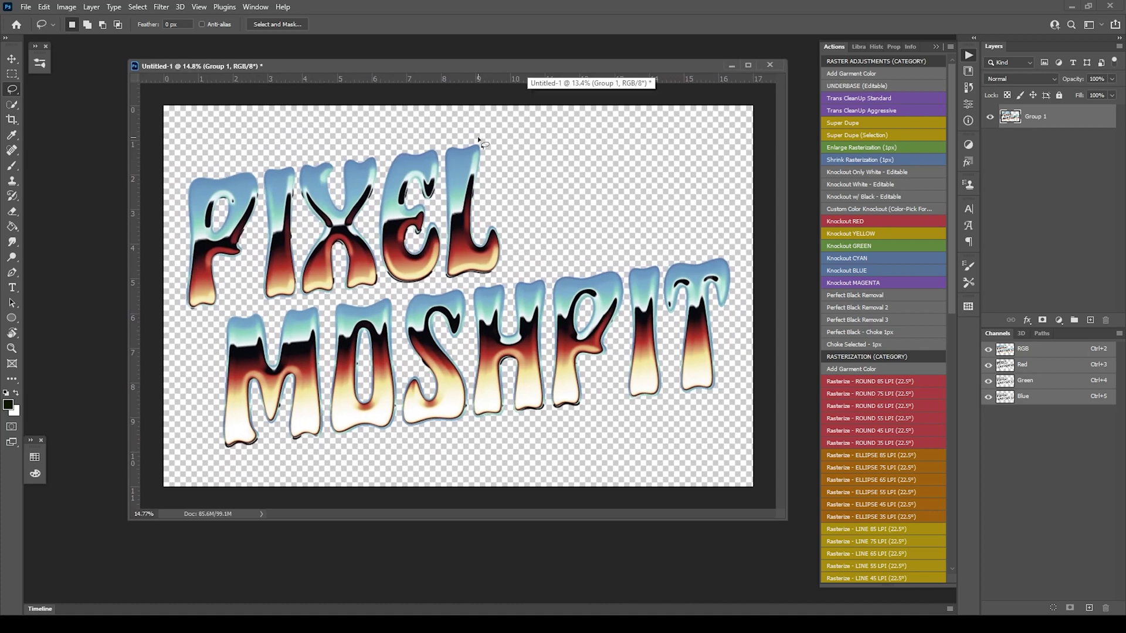
{"action": "scroll", "coordinate": [474, 132], "scroll_direction": "up", "scroll_amount": 2}
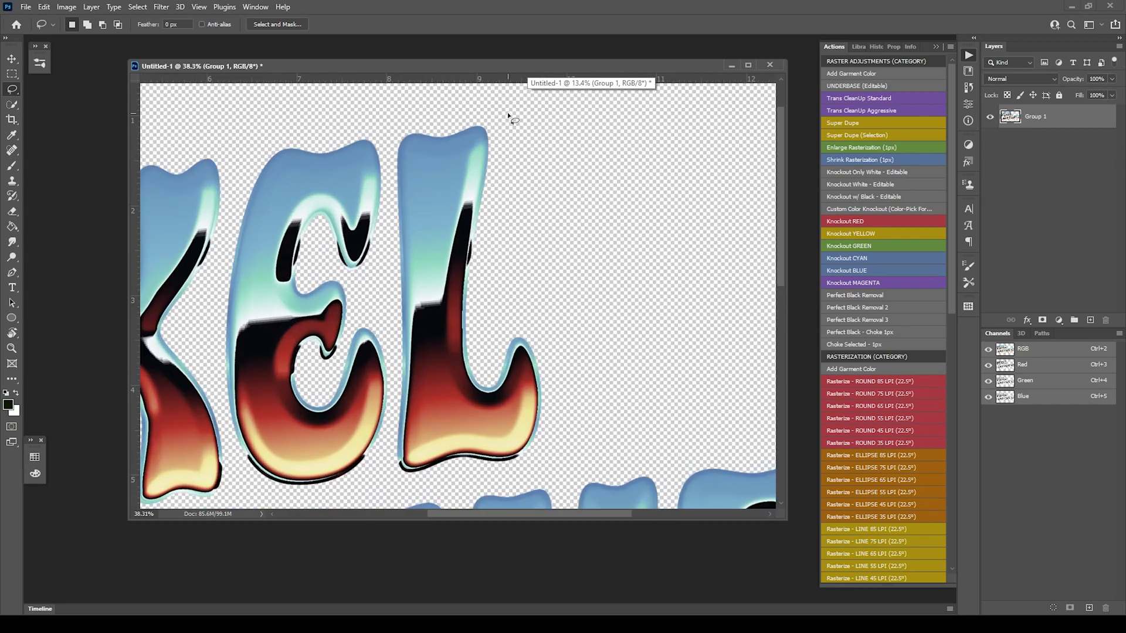
{"action": "scroll", "coordinate": [507, 114], "scroll_direction": "up", "scroll_amount": 7}
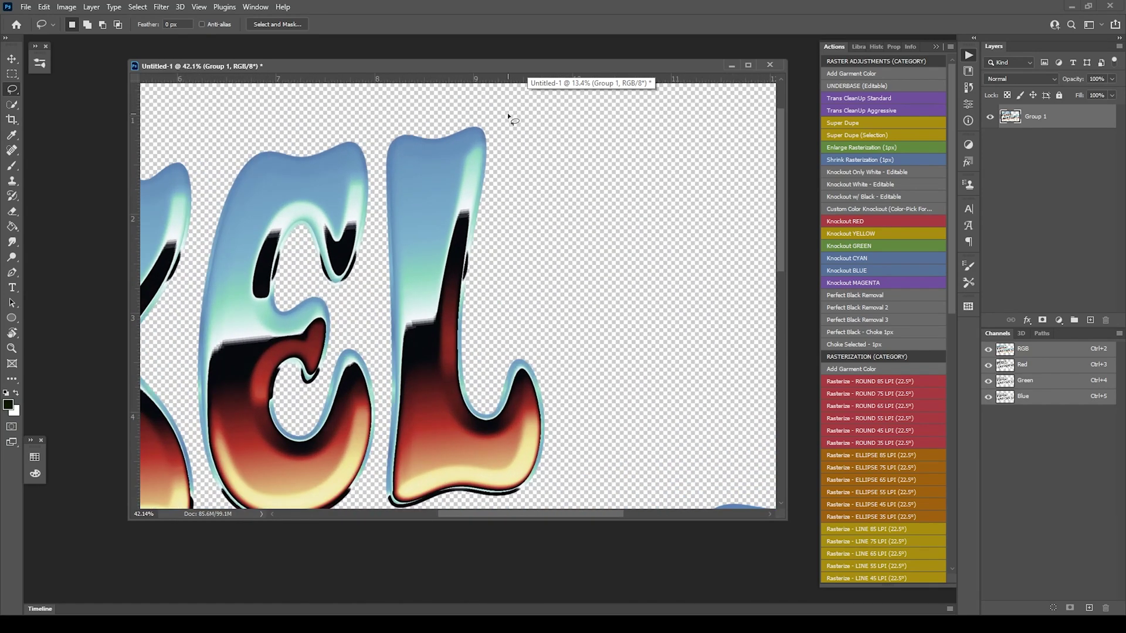
{"action": "scroll", "coordinate": [470, 122], "scroll_direction": "up", "scroll_amount": 5}
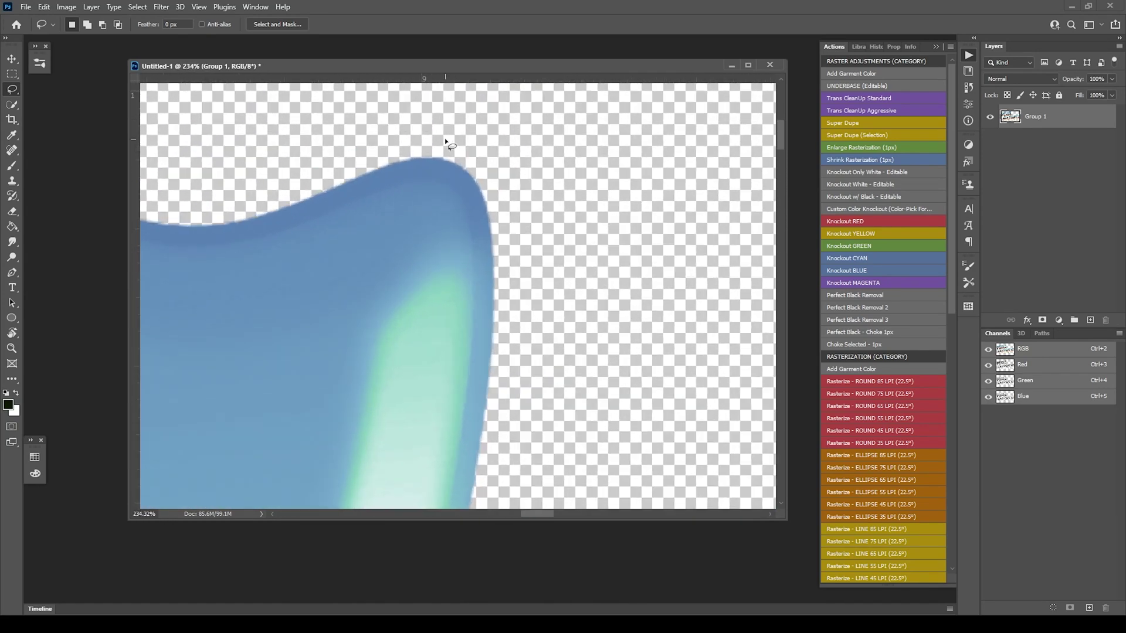
{"action": "scroll", "coordinate": [439, 142], "scroll_direction": "up", "scroll_amount": 4}
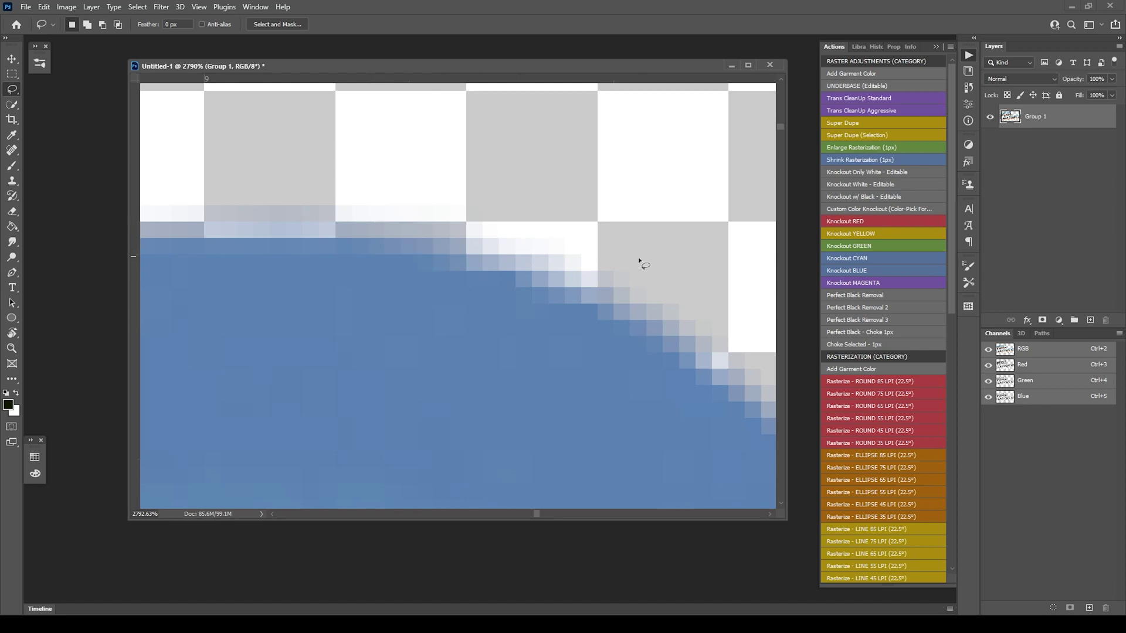
{"action": "scroll", "coordinate": [537, 265], "scroll_direction": "down", "scroll_amount": 5}
{"action": "scroll", "coordinate": [541, 262], "scroll_direction": "up", "scroll_amount": 4}
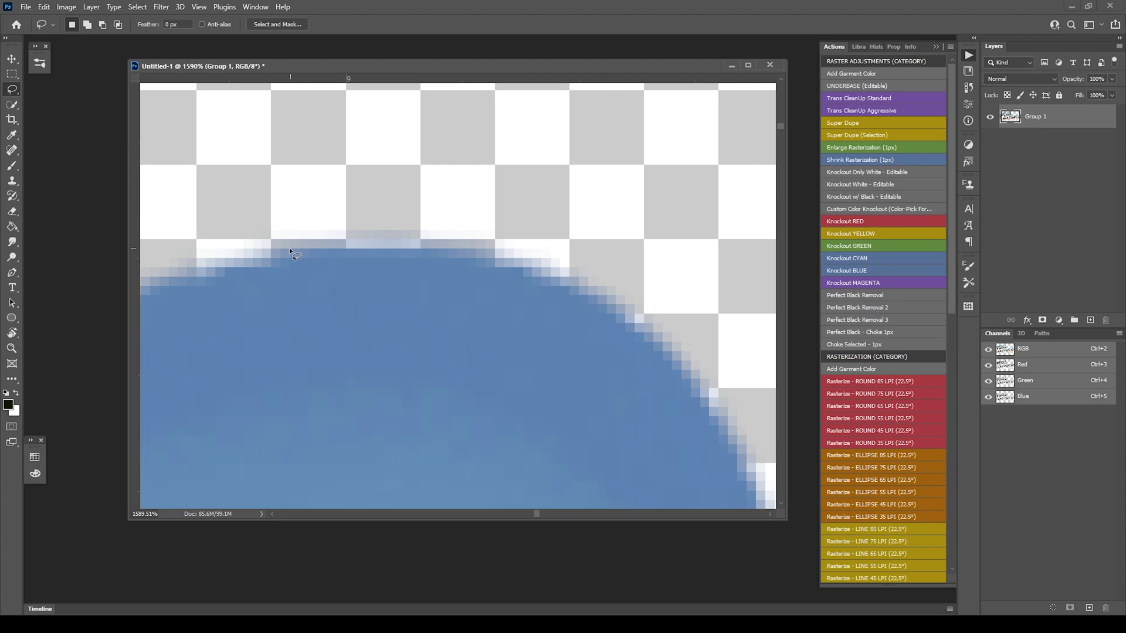
{"action": "scroll", "coordinate": [537, 253], "scroll_direction": "down", "scroll_amount": 10}
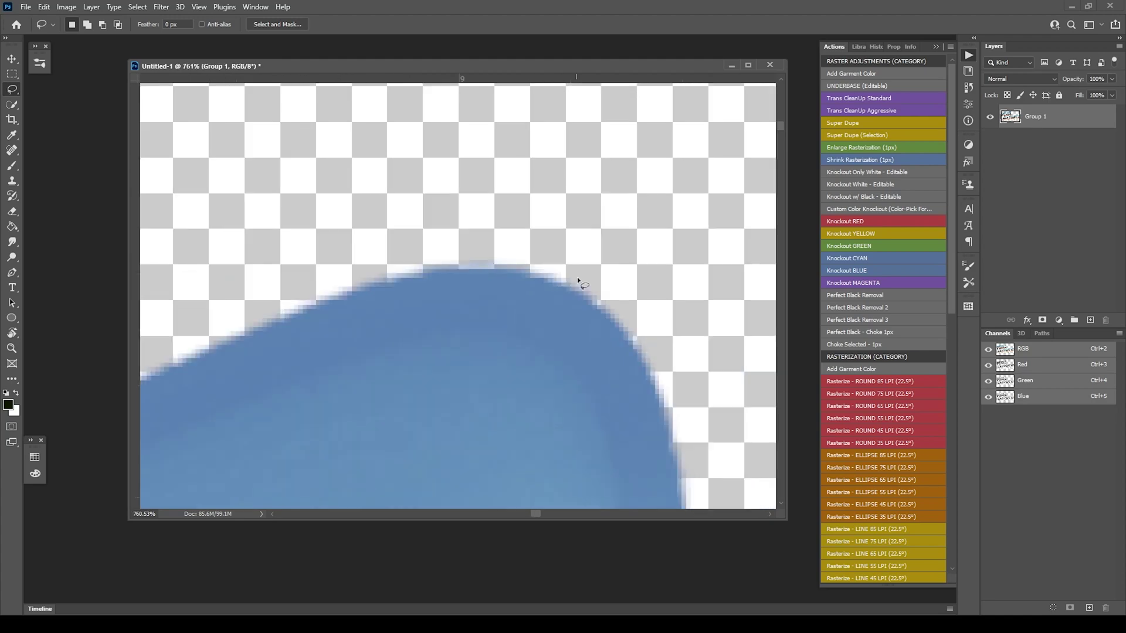
{"action": "scroll", "coordinate": [585, 272], "scroll_direction": "down", "scroll_amount": 2}
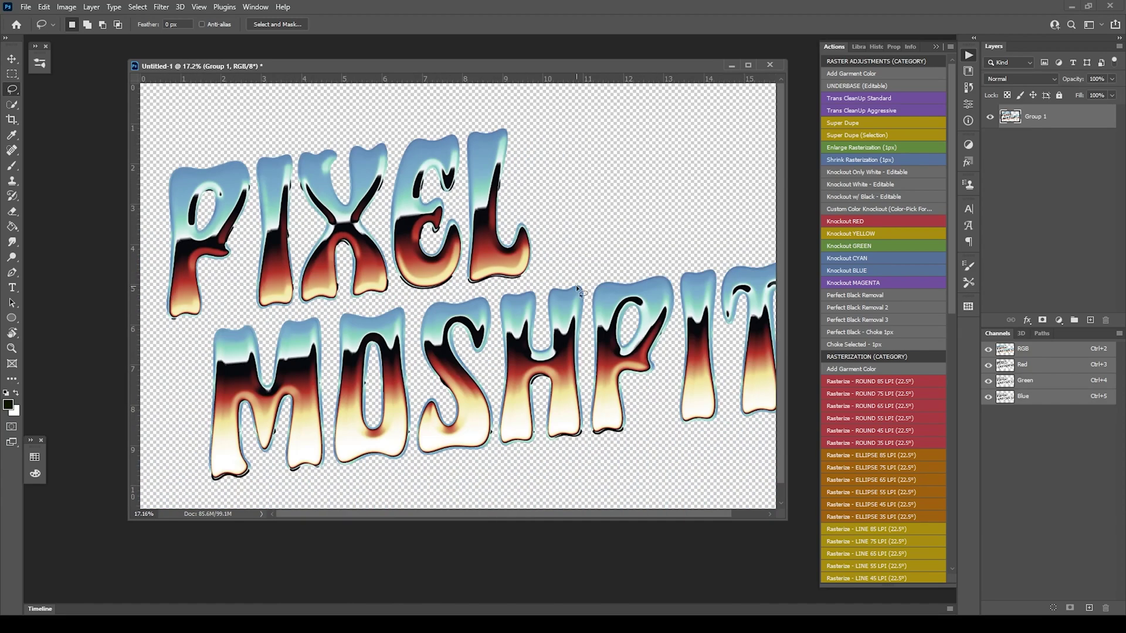
{"action": "scroll", "coordinate": [518, 239], "scroll_direction": "up", "scroll_amount": 4}
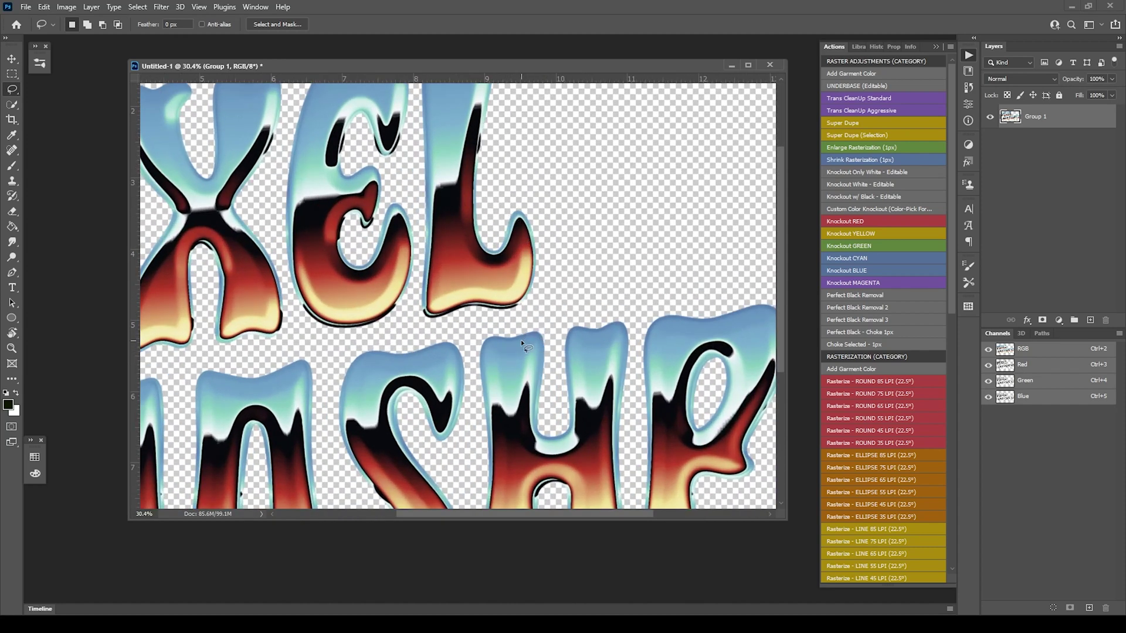
{"action": "scroll", "coordinate": [527, 332], "scroll_direction": "down", "scroll_amount": 2}
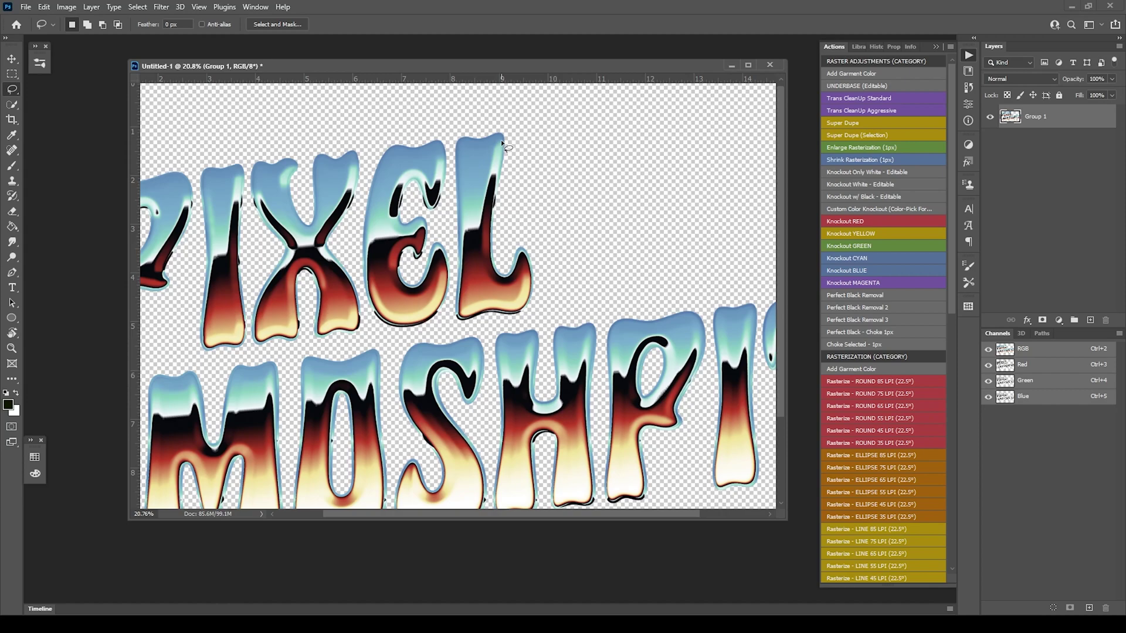
{"action": "scroll", "coordinate": [501, 125], "scroll_direction": "up", "scroll_amount": 10}
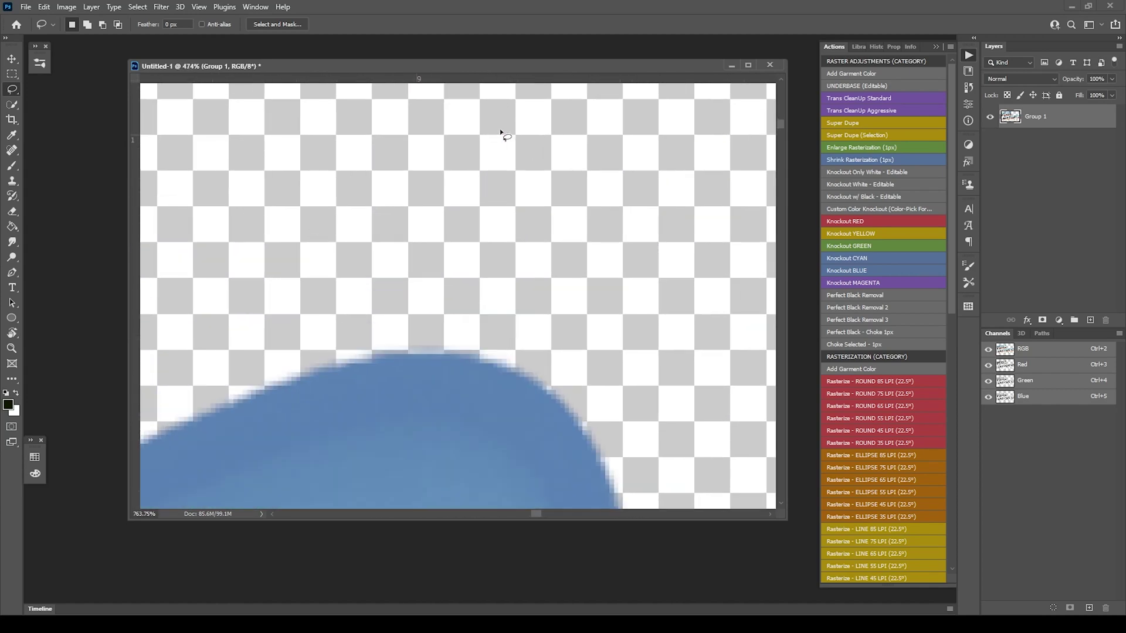
{"action": "scroll", "coordinate": [427, 405], "scroll_direction": "up", "scroll_amount": 3}
{"action": "scroll", "coordinate": [397, 328], "scroll_direction": "down", "scroll_amount": 4}
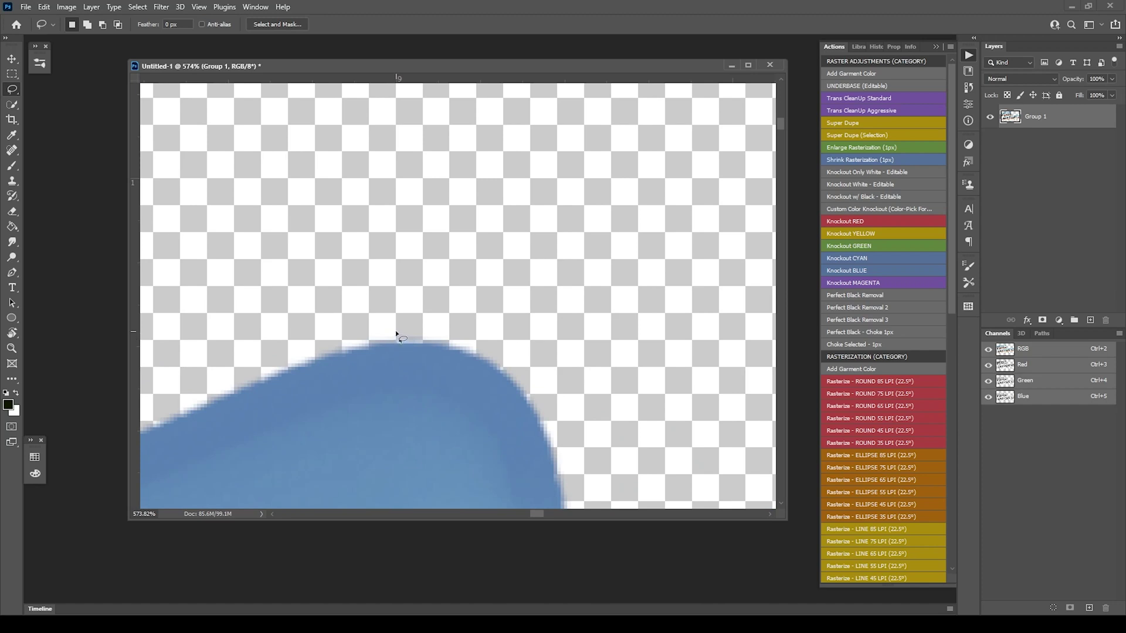
{"action": "left_click_drag", "start_coordinate": [528, 357], "coordinate": [587, 229]}
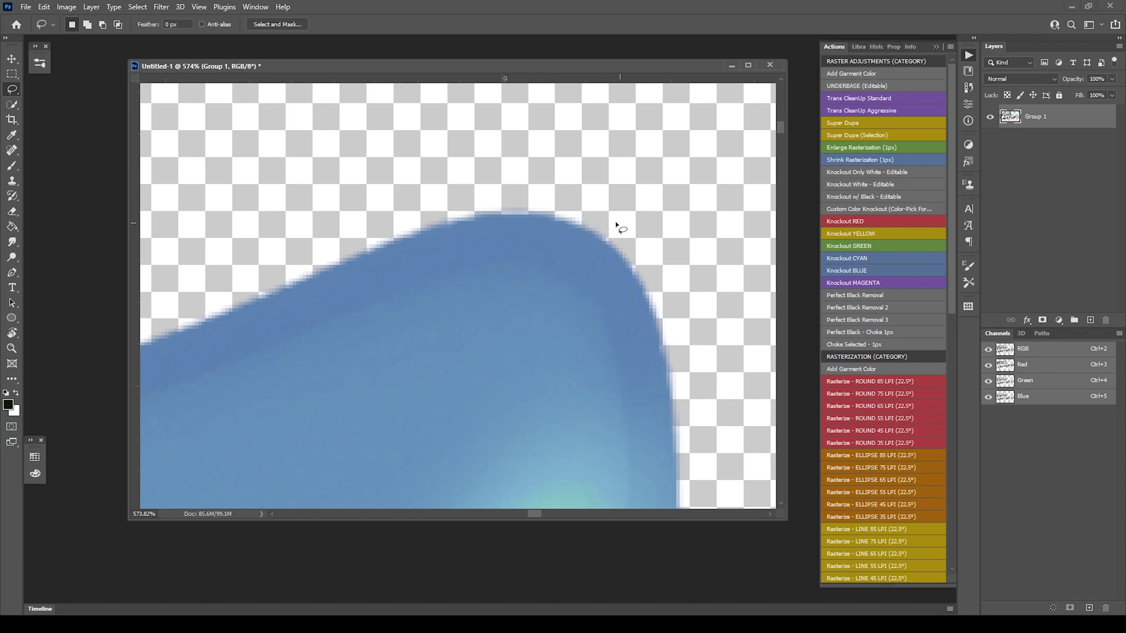
{"action": "scroll", "coordinate": [577, 206], "scroll_direction": "up", "scroll_amount": 5}
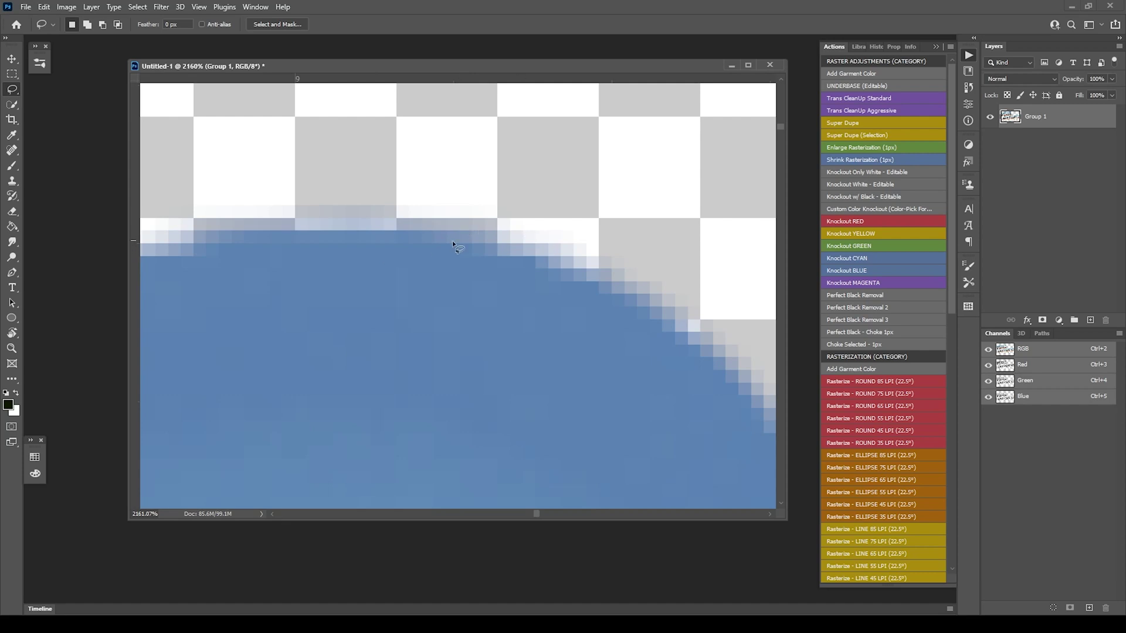
{"action": "scroll", "coordinate": [520, 237], "scroll_direction": "down", "scroll_amount": 3}
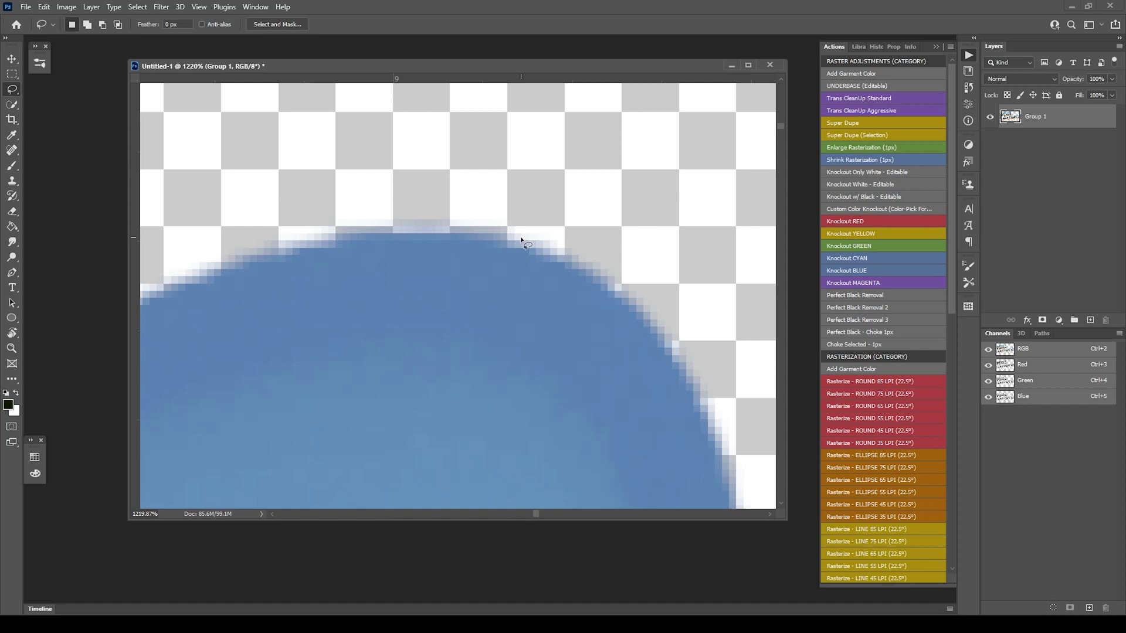
{"action": "scroll", "coordinate": [520, 237], "scroll_direction": "down", "scroll_amount": 6}
{"action": "scroll", "coordinate": [522, 239], "scroll_direction": "up", "scroll_amount": 2}
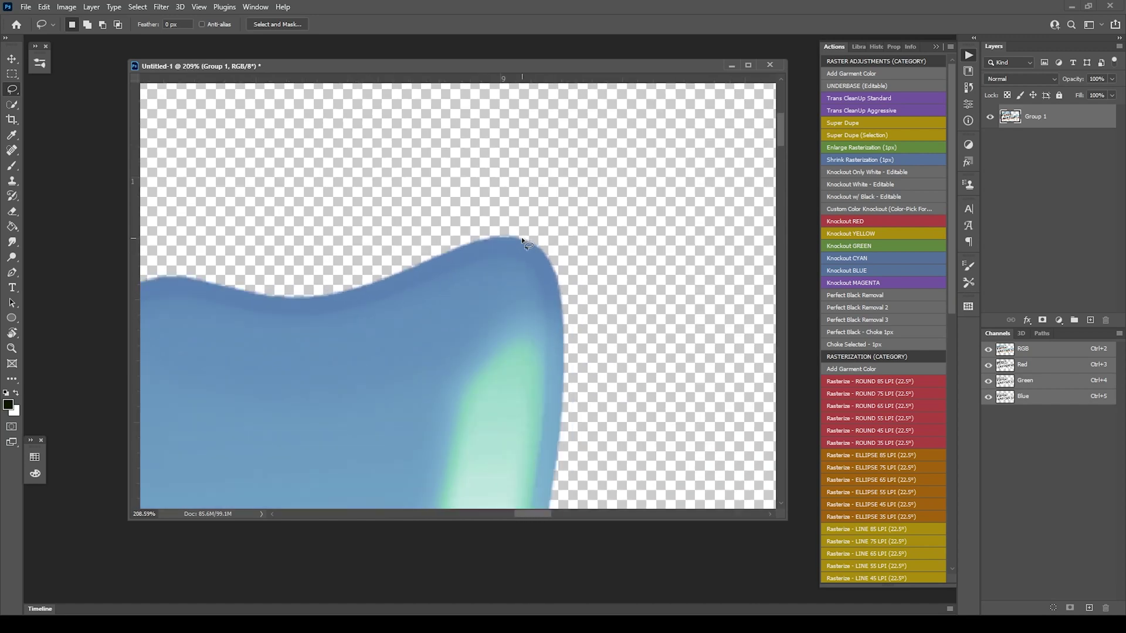
{"action": "scroll", "coordinate": [523, 241], "scroll_direction": "down", "scroll_amount": 2}
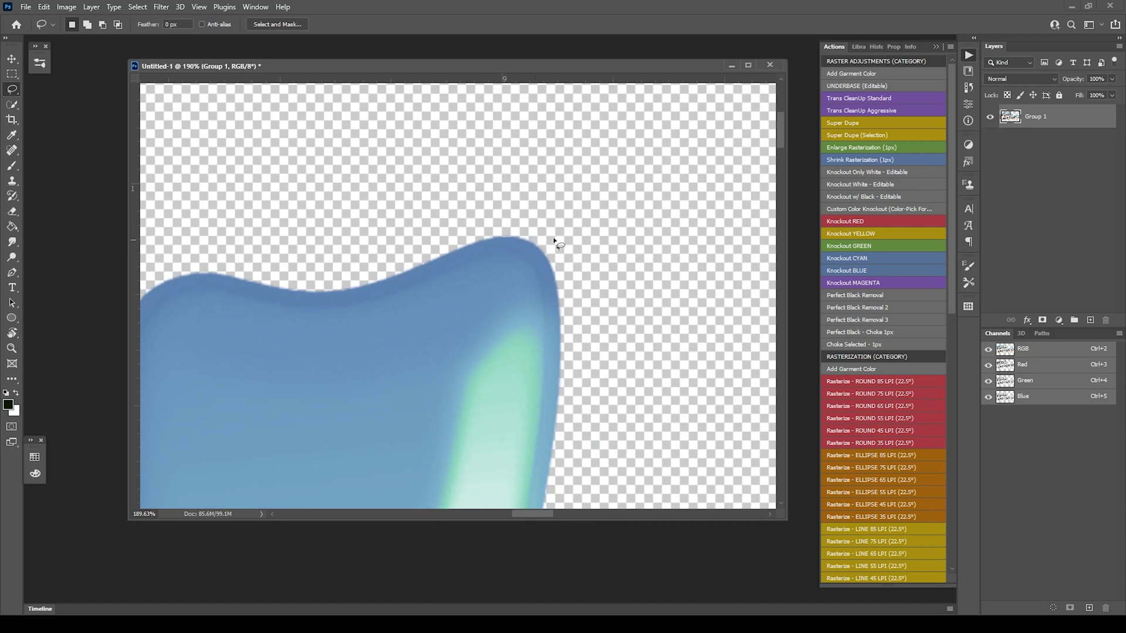
{"action": "scroll", "coordinate": [516, 226], "scroll_direction": "down", "scroll_amount": 5}
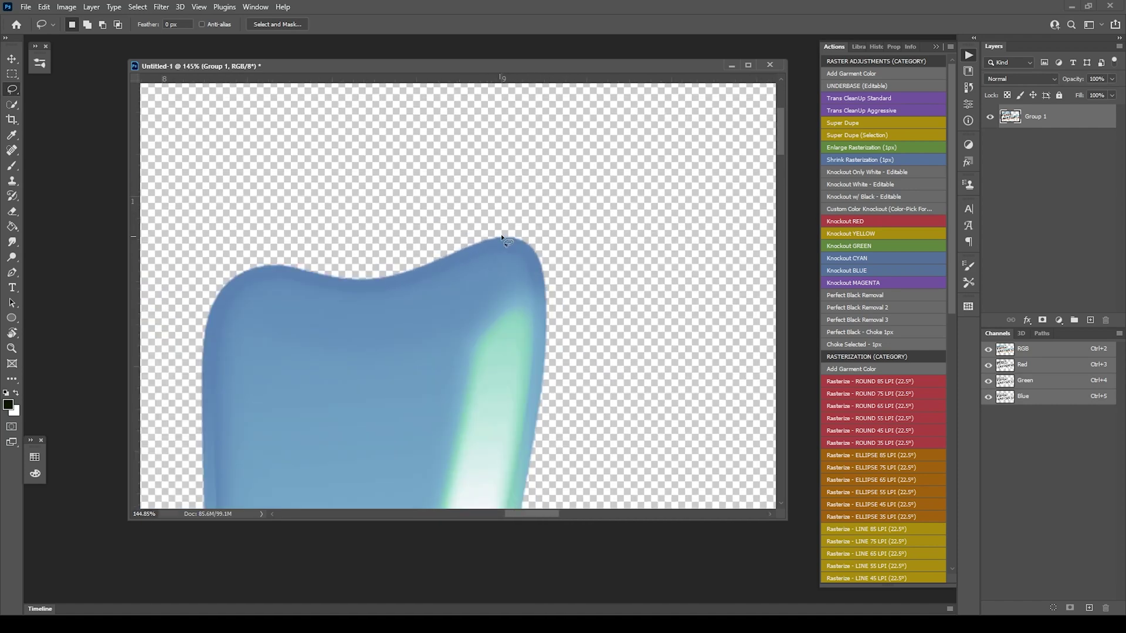
{"action": "key", "text": "ctrl+0"}
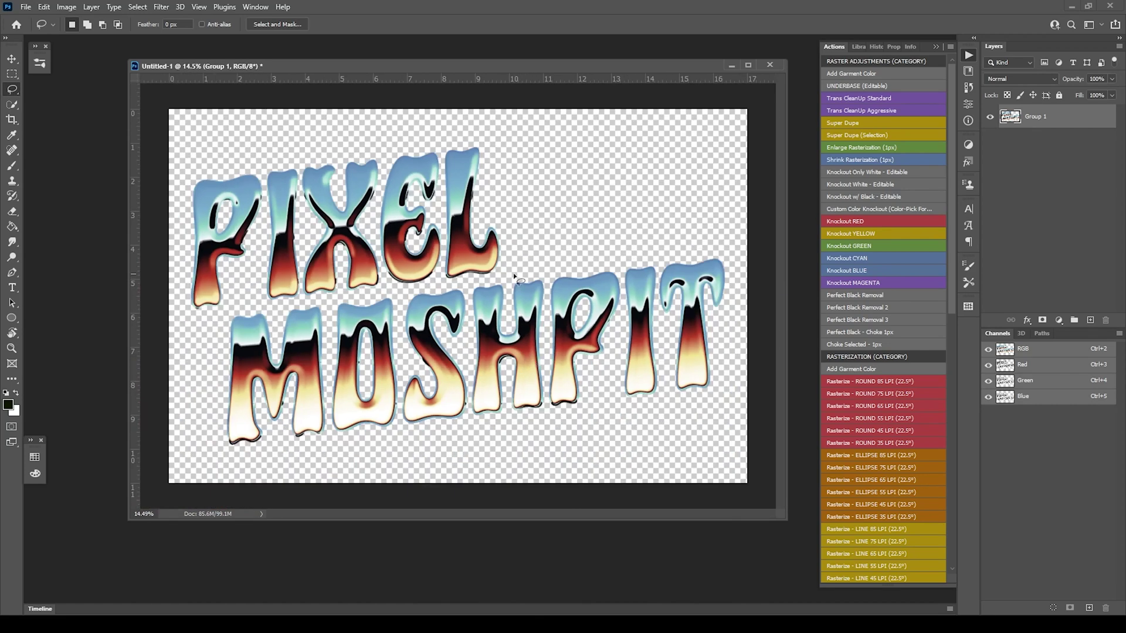
{"action": "scroll", "coordinate": [440, 155], "scroll_direction": "up", "scroll_amount": 2}
{"action": "scroll", "coordinate": [440, 154], "scroll_direction": "up", "scroll_amount": 15}
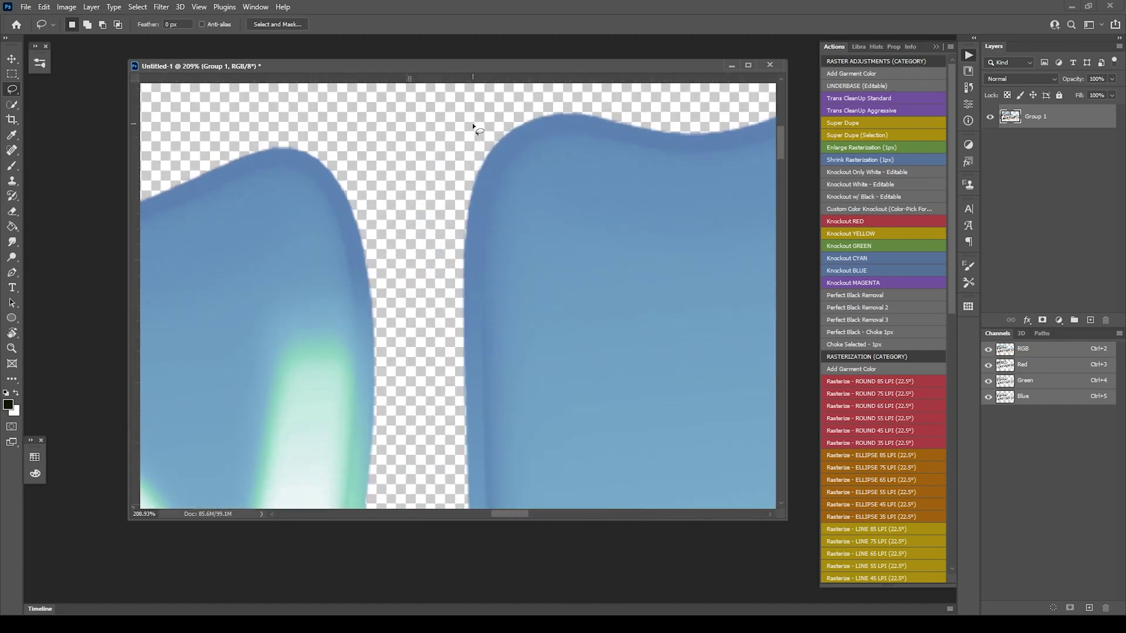
{"action": "scroll", "coordinate": [498, 138], "scroll_direction": "up", "scroll_amount": 1}
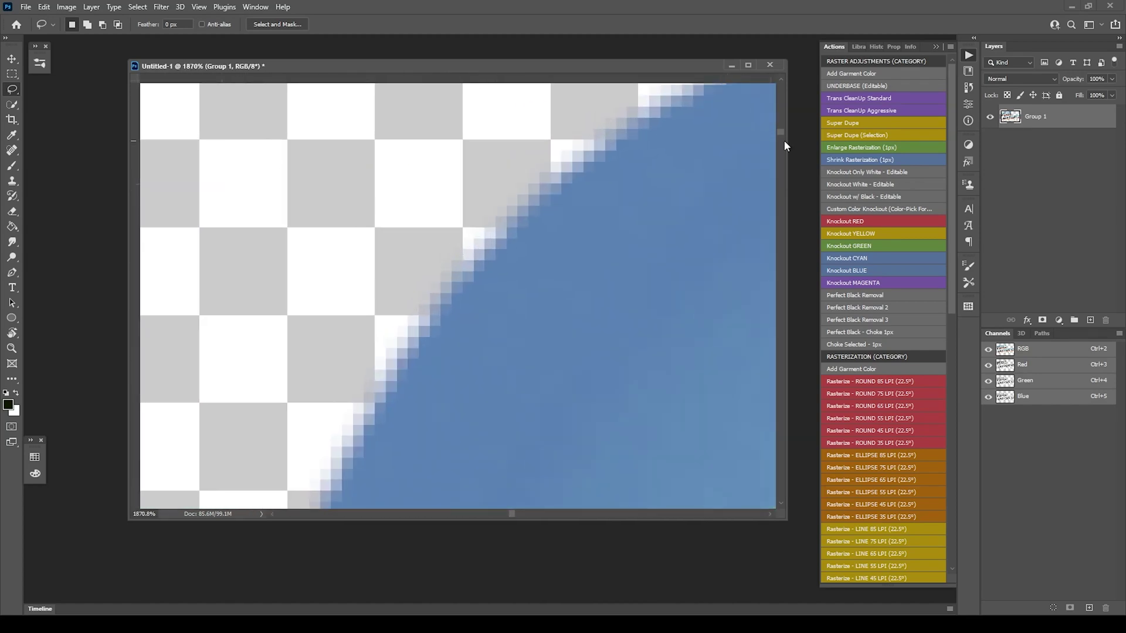
Run Trans CleanUp Standard on Group 1, continuing past the unavailable delete step.
{"action": "left_click", "coordinate": [902, 99]}
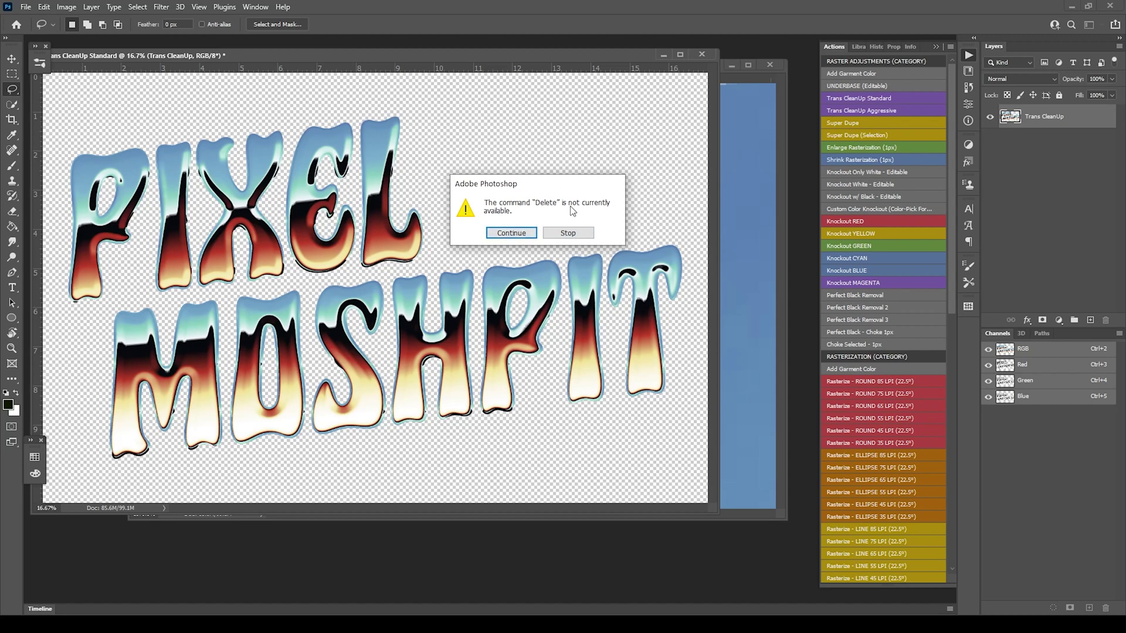
{"action": "left_click", "coordinate": [512, 234]}
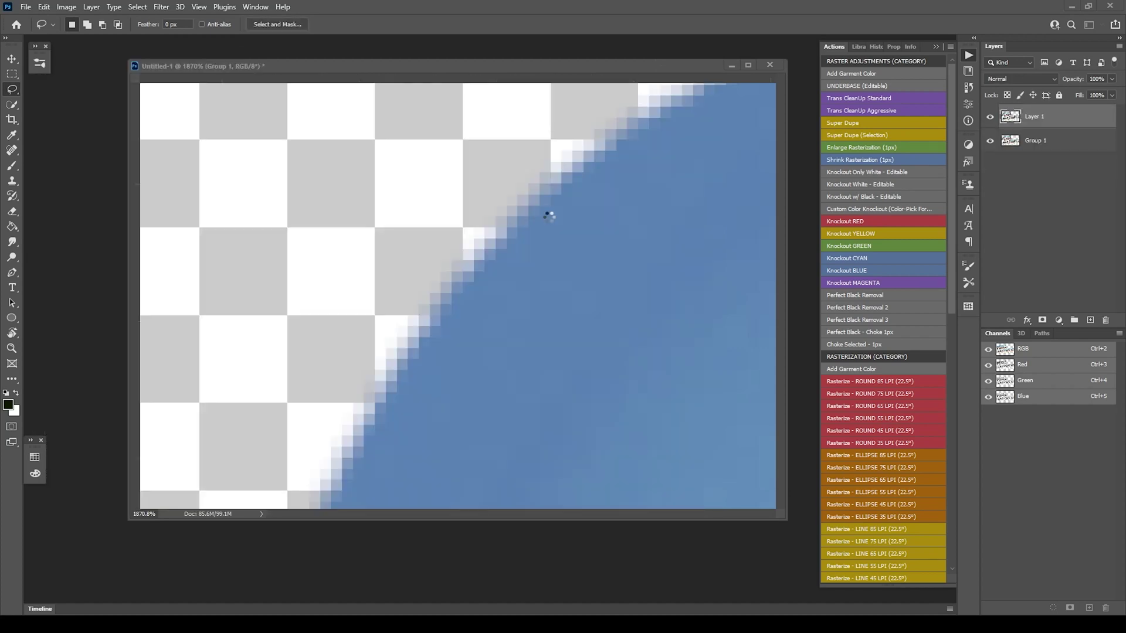
Zoom around the canvas to inspect the hard-stepped edges of the cleaned PIXEL MOSHPIT lettering.
{"action": "scroll", "coordinate": [545, 215], "scroll_direction": "down", "scroll_amount": 5}
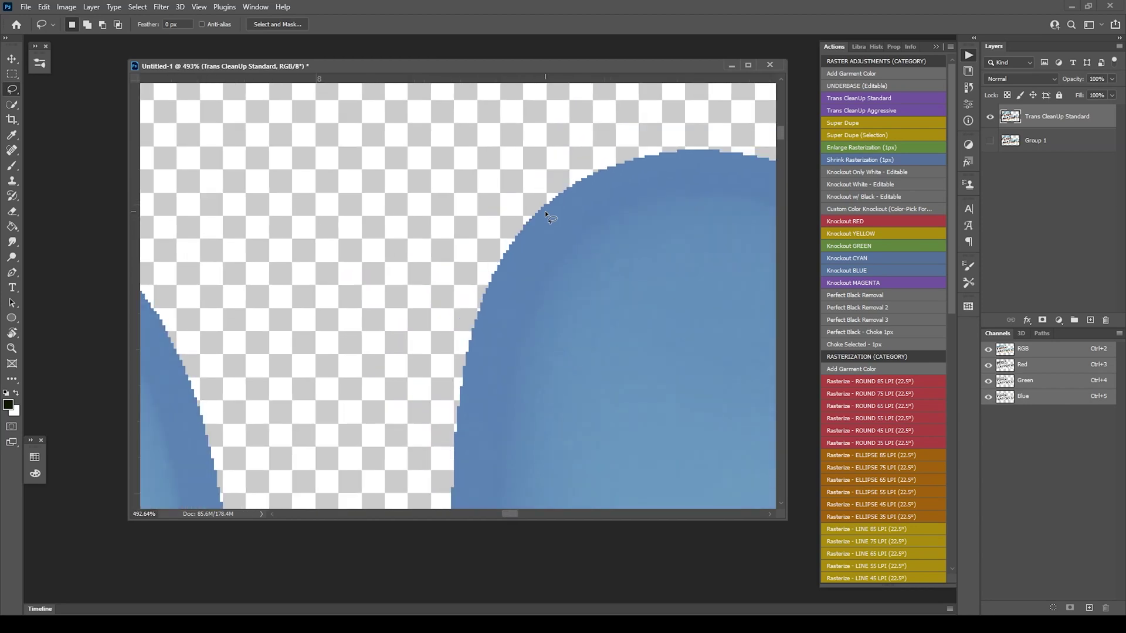
{"action": "scroll", "coordinate": [550, 217], "scroll_direction": "down", "scroll_amount": 1}
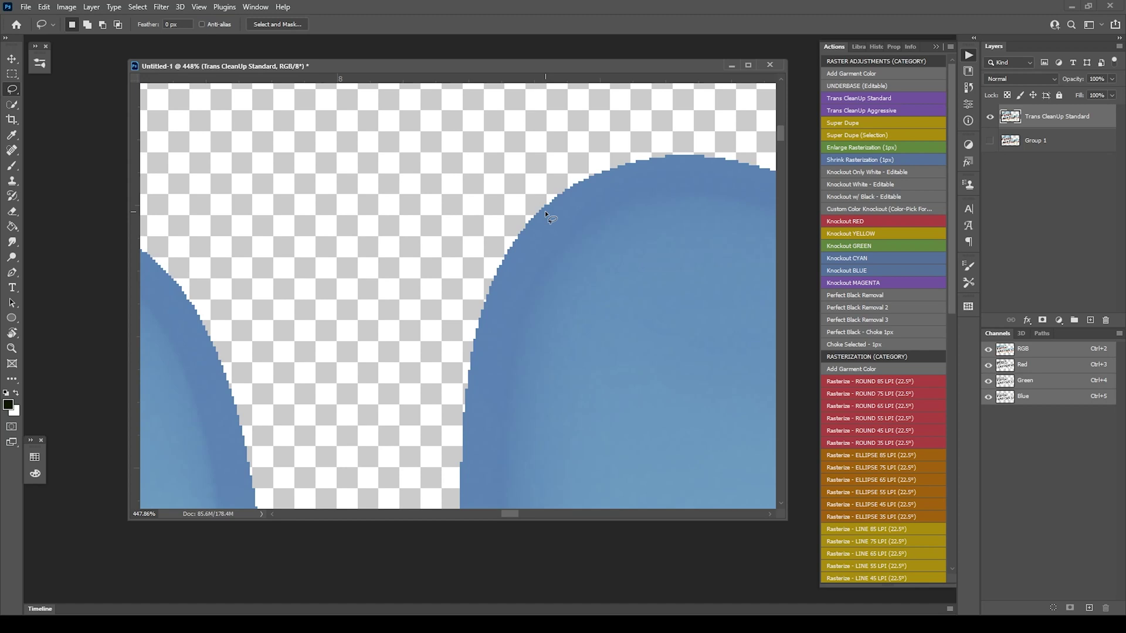
{"action": "scroll", "coordinate": [546, 215], "scroll_direction": "down", "scroll_amount": 20}
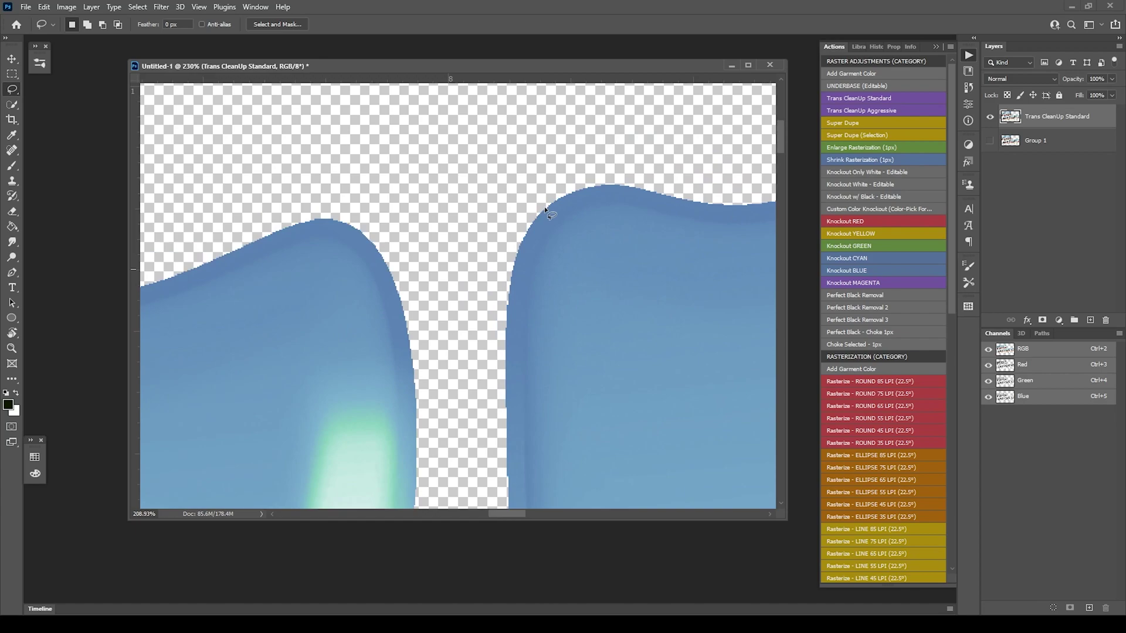
{"action": "scroll", "coordinate": [502, 275], "scroll_direction": "down", "scroll_amount": 5}
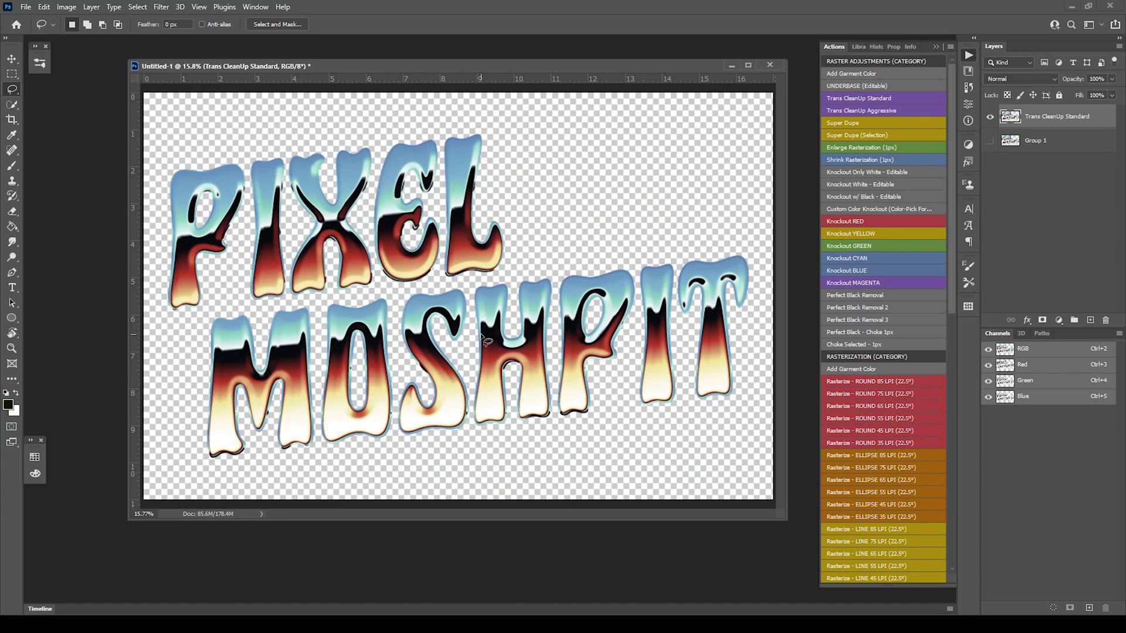
{"action": "scroll", "coordinate": [538, 320], "scroll_direction": "up", "scroll_amount": 20}
{"action": "scroll", "coordinate": [502, 326], "scroll_direction": "down", "scroll_amount": 15}
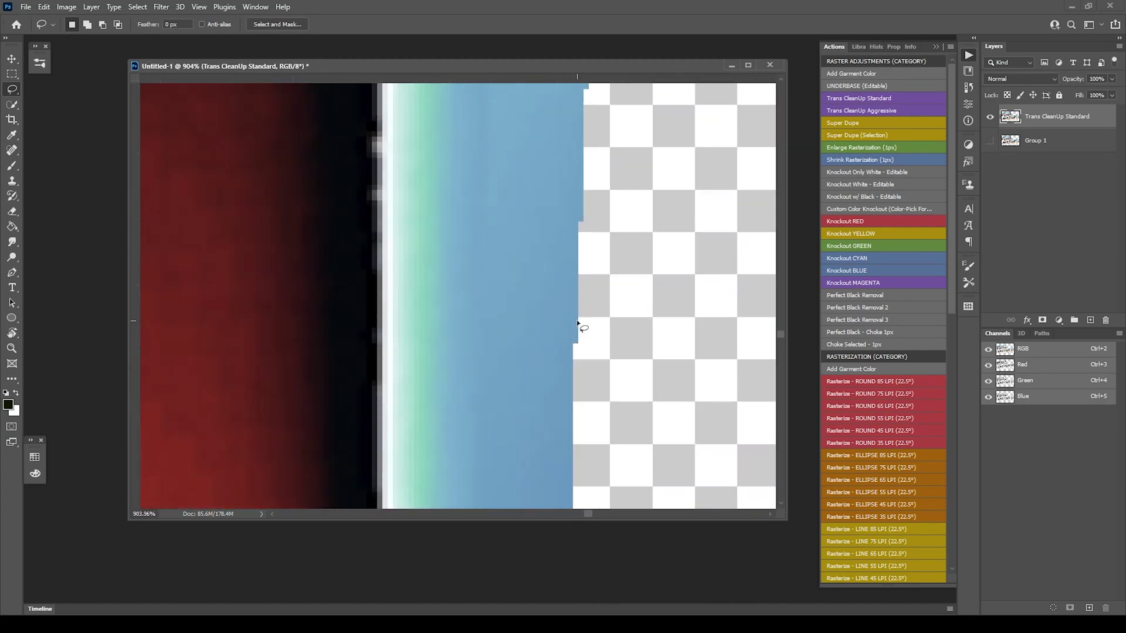
{"action": "scroll", "coordinate": [575, 319], "scroll_direction": "down", "scroll_amount": 5}
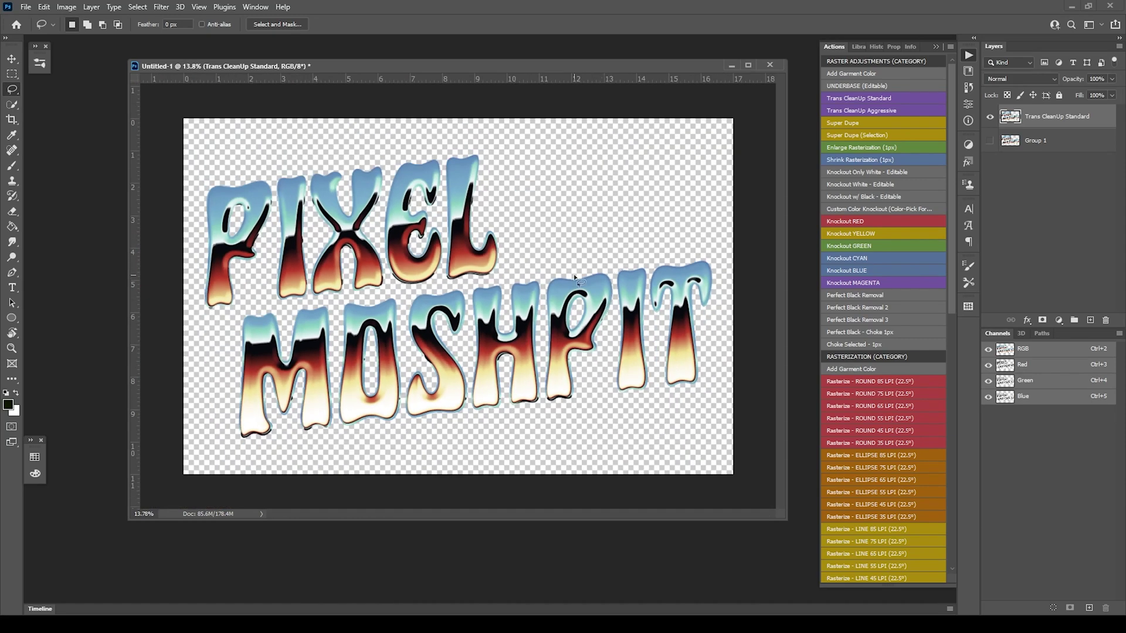
{"action": "scroll", "coordinate": [546, 291], "scroll_direction": "up", "scroll_amount": 3}
{"action": "scroll", "coordinate": [547, 290], "scroll_direction": "down", "scroll_amount": 4}
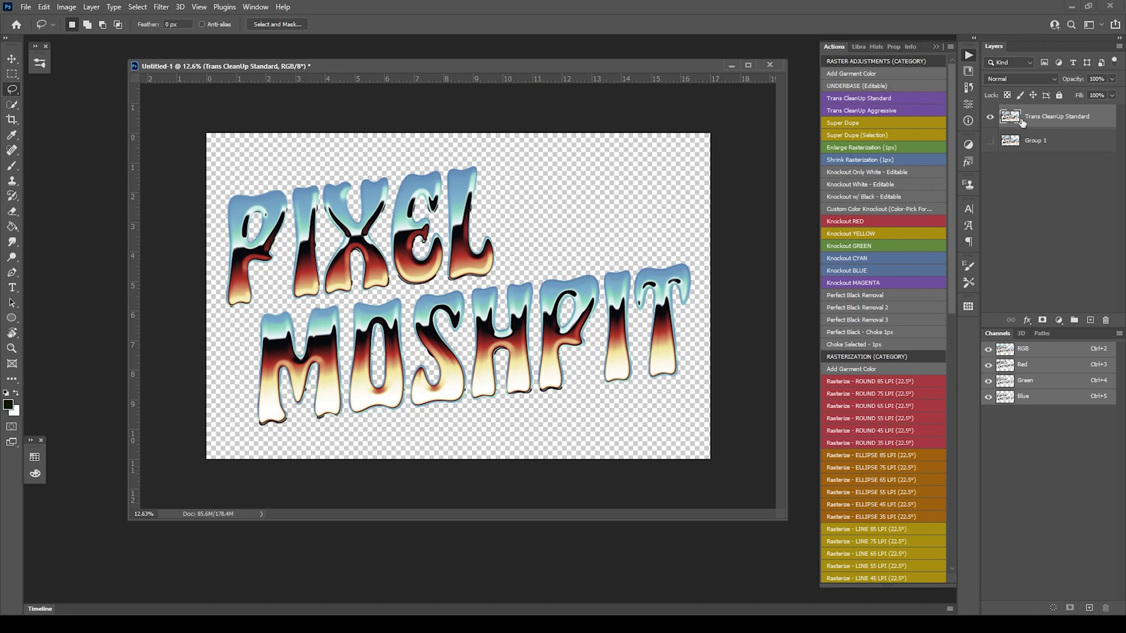
Hide the Trans CleanUp Standard layer, select Group 1, and run Trans CleanUp Aggressive.
{"action": "left_click", "coordinate": [987, 119]}
{"action": "left_click", "coordinate": [990, 141]}
{"action": "left_click", "coordinate": [1049, 144]}
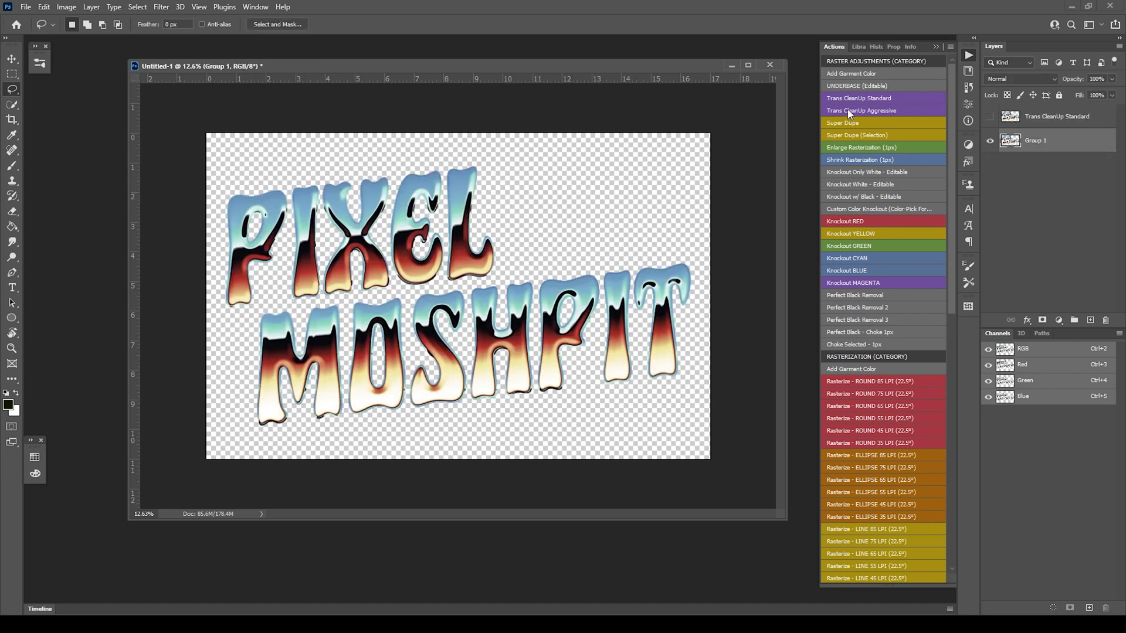
{"action": "left_click", "coordinate": [851, 111]}
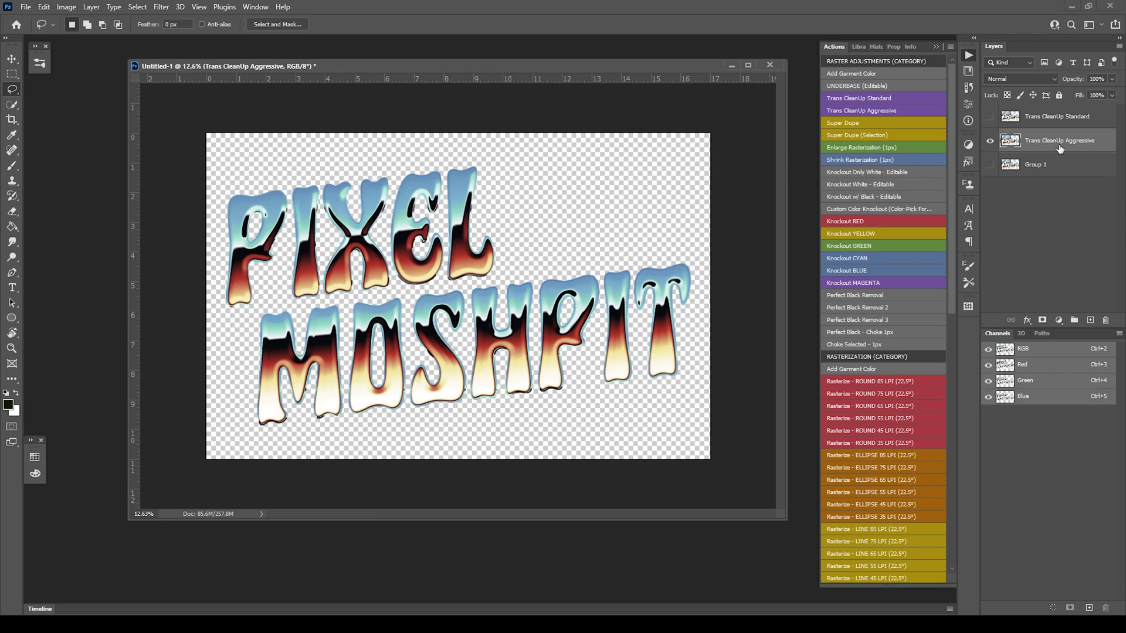
Toggle the Standard cleanup layer on and off to compare its edges with Aggressive.
{"action": "scroll", "coordinate": [460, 136], "scroll_direction": "up", "scroll_amount": 10}
{"action": "scroll", "coordinate": [481, 115], "scroll_direction": "up", "scroll_amount": 12}
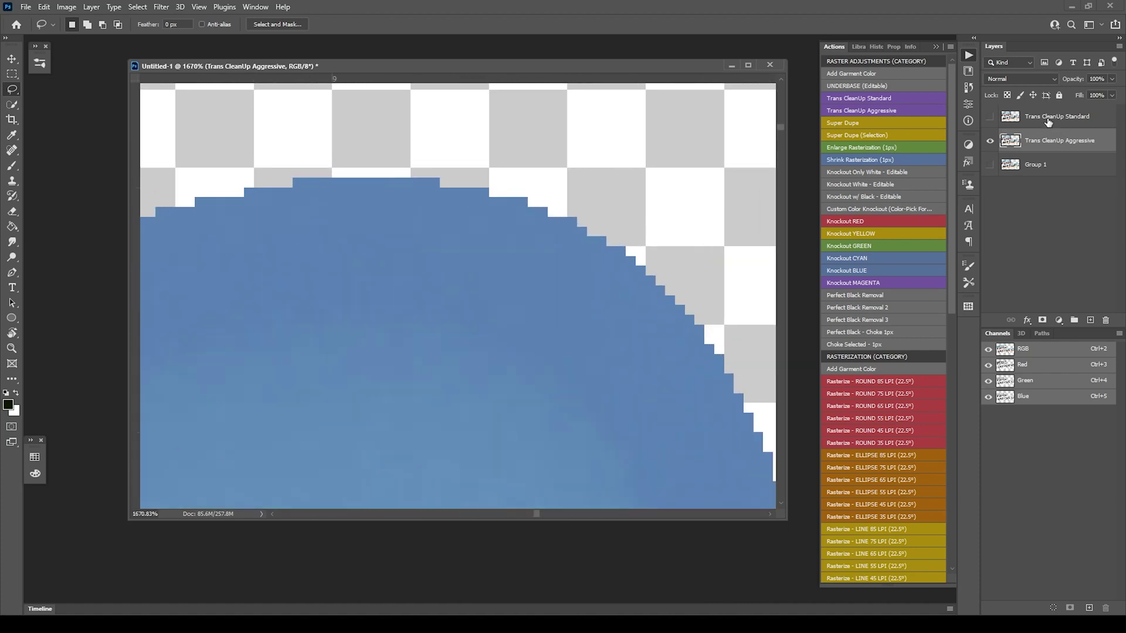
{"action": "left_click", "coordinate": [991, 119]}
{"action": "left_click", "coordinate": [991, 119]}
{"action": "left_click", "coordinate": [990, 119]}
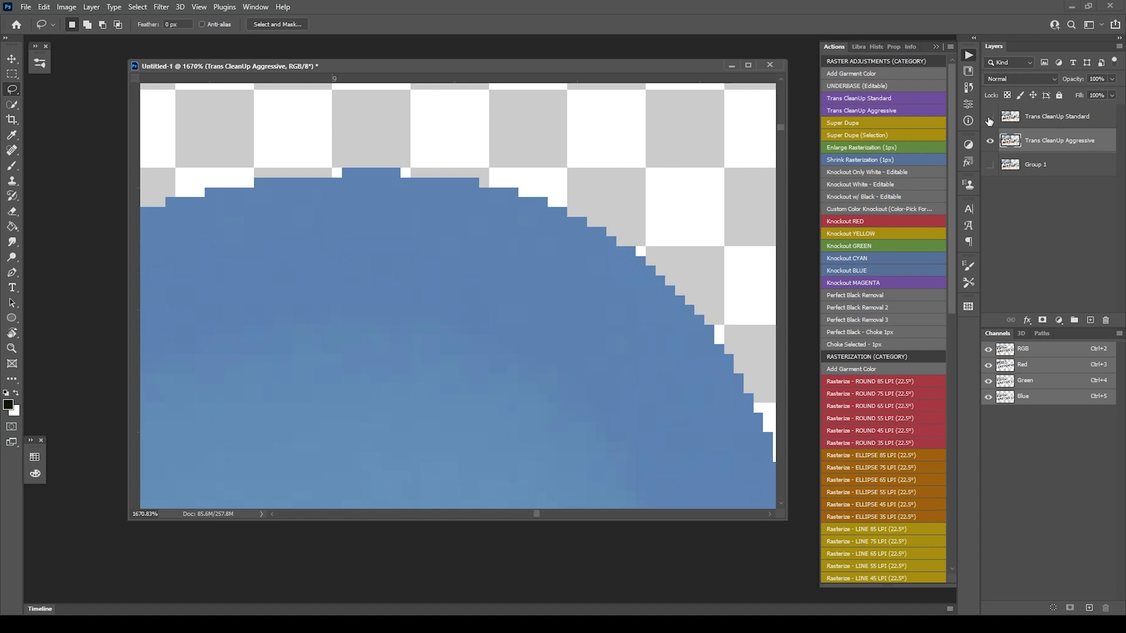
{"action": "left_click", "coordinate": [990, 119]}
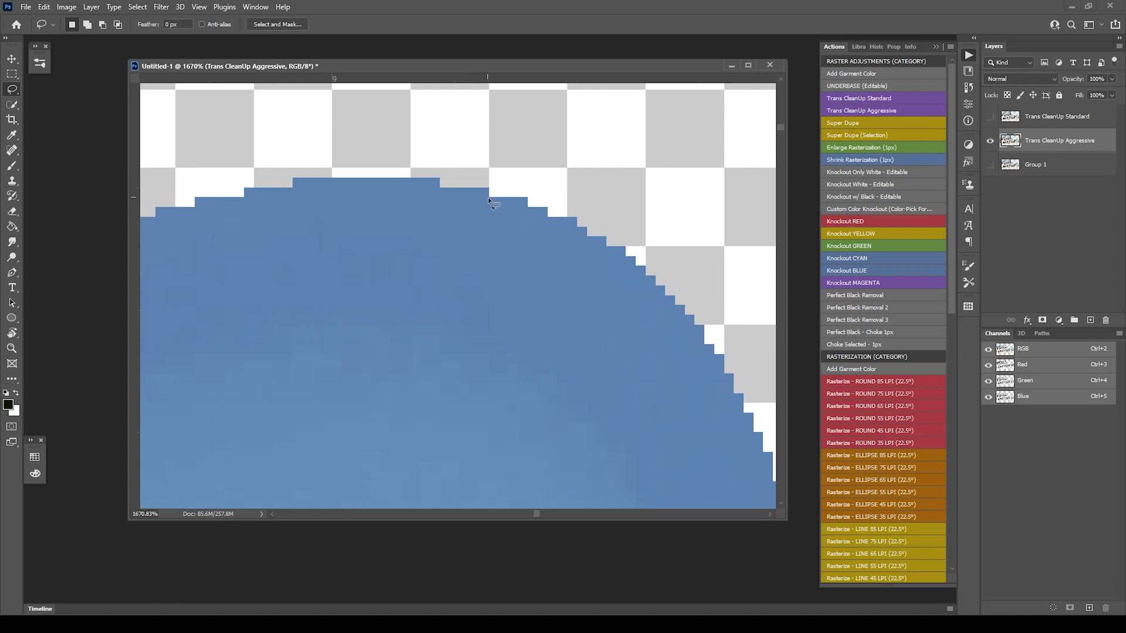
{"action": "left_click", "coordinate": [991, 119]}
{"action": "left_click", "coordinate": [991, 119]}
{"action": "left_click", "coordinate": [990, 119]}
{"action": "left_click", "coordinate": [990, 118]}
Select both Trans CleanUp layers together and delete them.
{"action": "scroll", "coordinate": [452, 305], "scroll_direction": "down", "scroll_amount": 12, "text": "alt"}
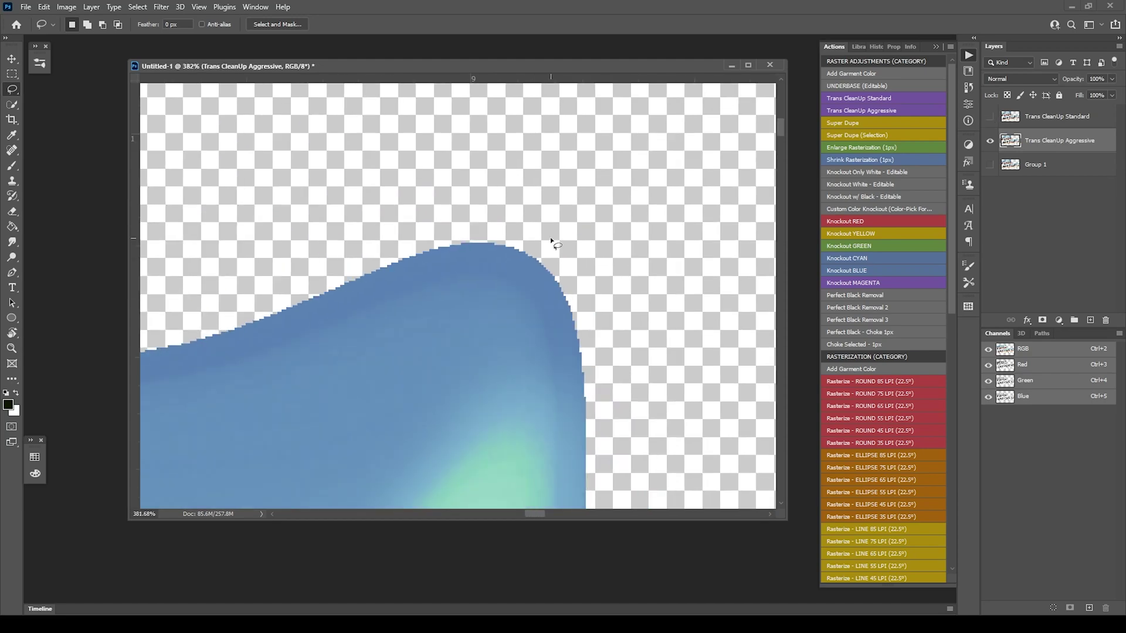
{"action": "left_click", "coordinate": [1059, 118], "text": "shift"}
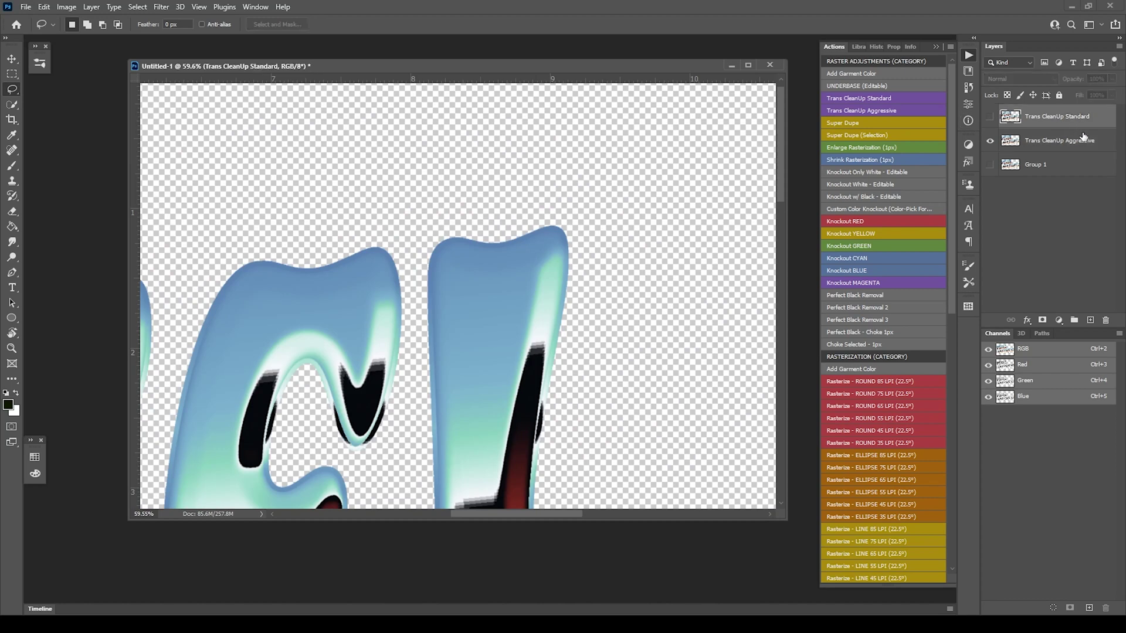
{"action": "left_click_drag", "start_coordinate": [1088, 141], "coordinate": [1091, 290]}
Show Group 1's lettering again, zoom out, and switch to Pixel-Moshpit_TEST_PATTERN.png.
{"action": "left_click", "coordinate": [991, 116]}
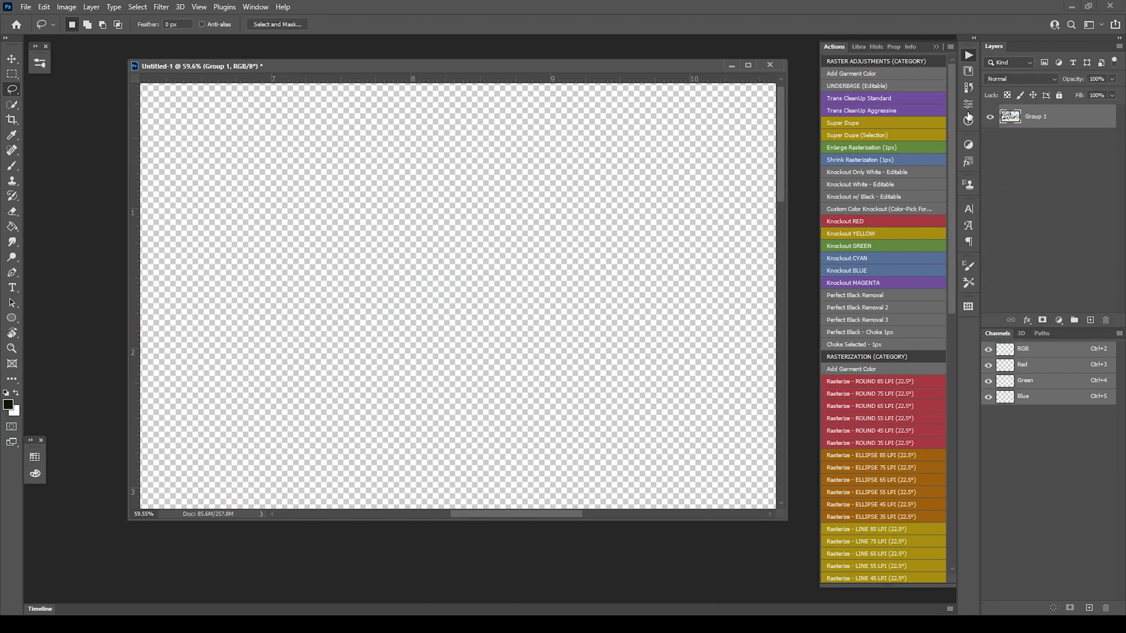
{"action": "scroll", "coordinate": [349, 176], "scroll_direction": "down", "scroll_amount": 3, "text": "alt"}
{"action": "scroll", "coordinate": [463, 183], "scroll_direction": "up", "scroll_amount": 2, "text": "alt"}
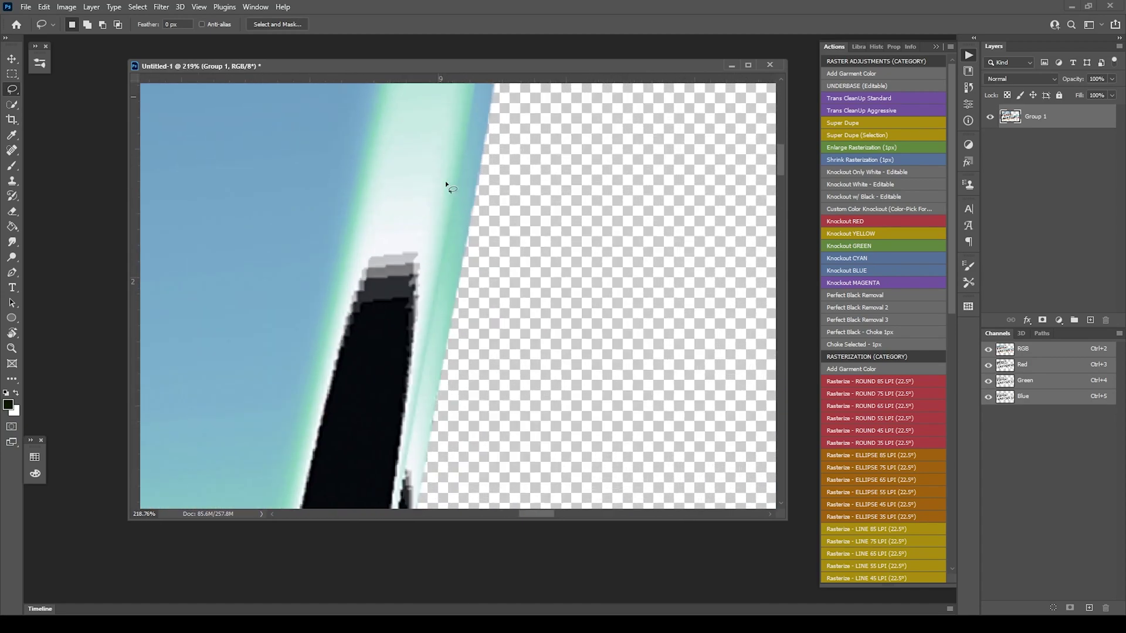
{"action": "scroll", "coordinate": [445, 180], "scroll_direction": "down", "scroll_amount": 8, "text": "alt"}
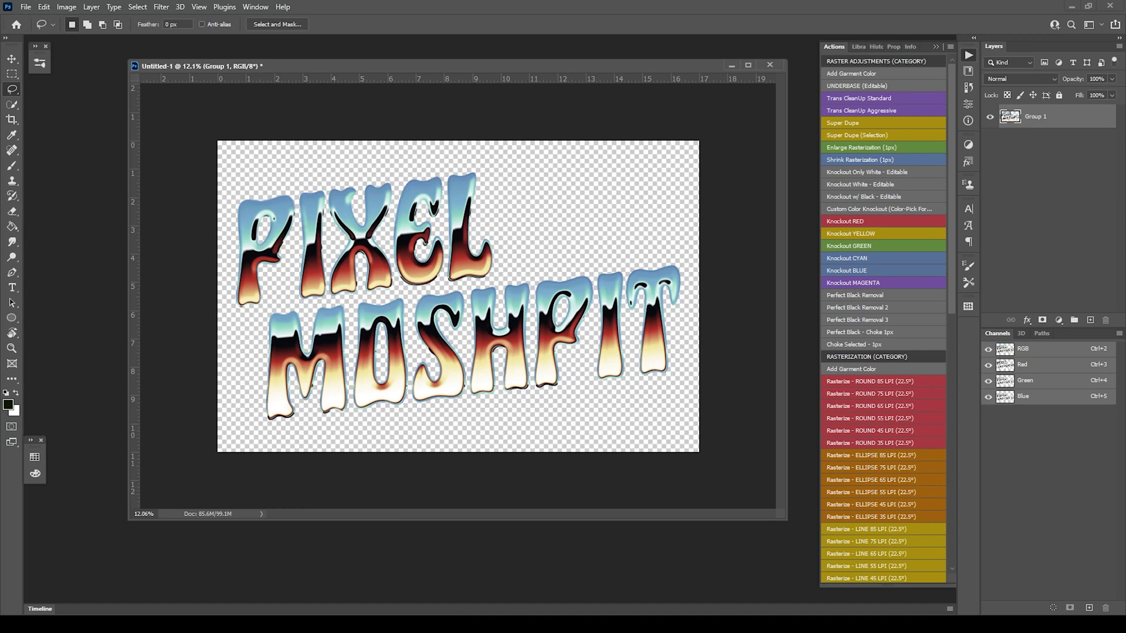
{"action": "left_click", "coordinate": [477, 566]}
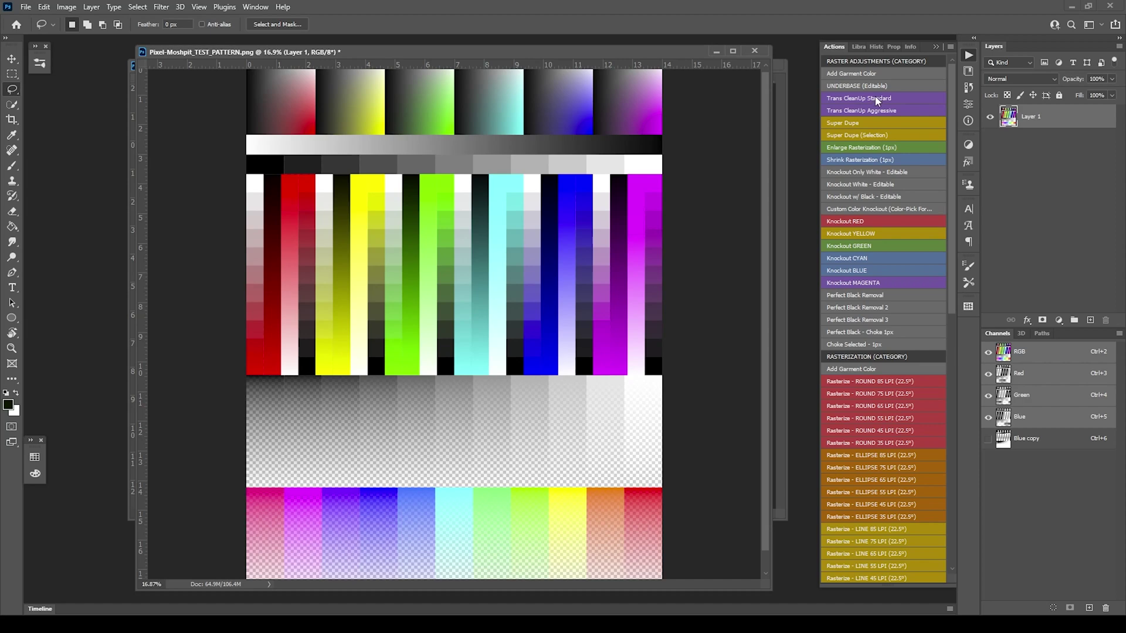
Run Trans CleanUp Standard on the test pattern past the Delete warning, inspect, then delete the result layer.
{"action": "left_click", "coordinate": [877, 101]}
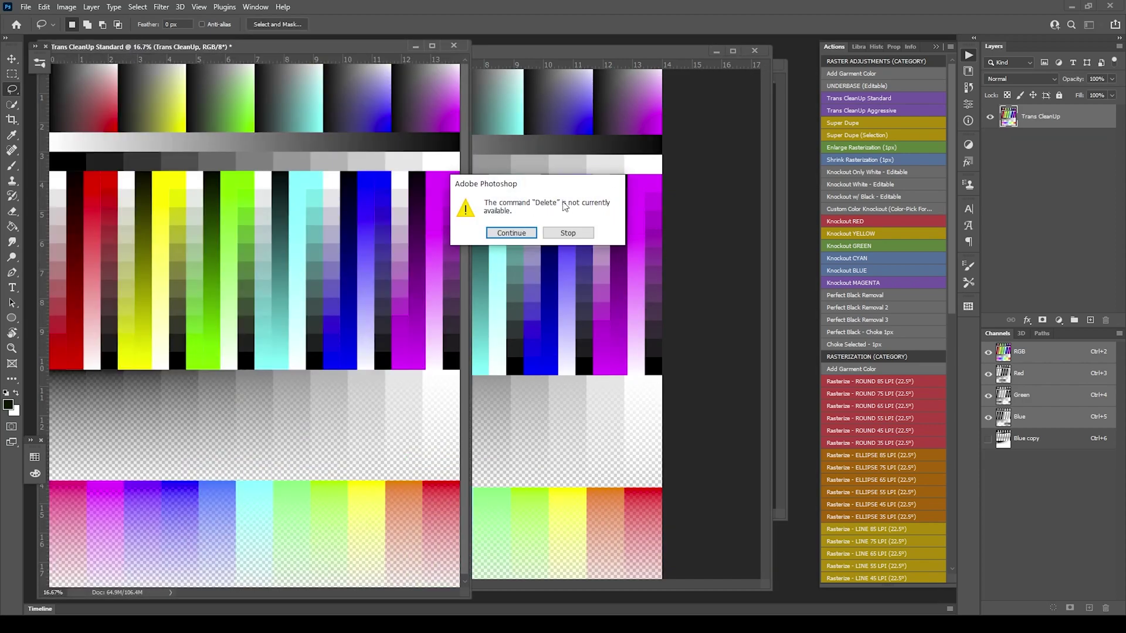
{"action": "left_click", "coordinate": [512, 233]}
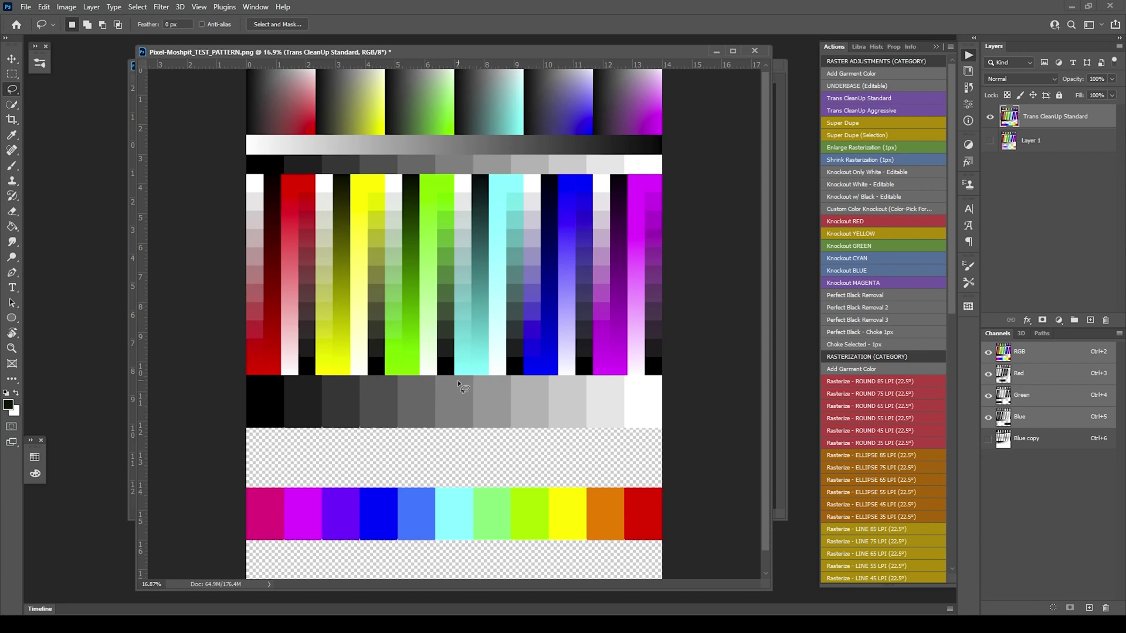
{"action": "scroll", "coordinate": [456, 417], "scroll_direction": "up", "scroll_amount": 2}
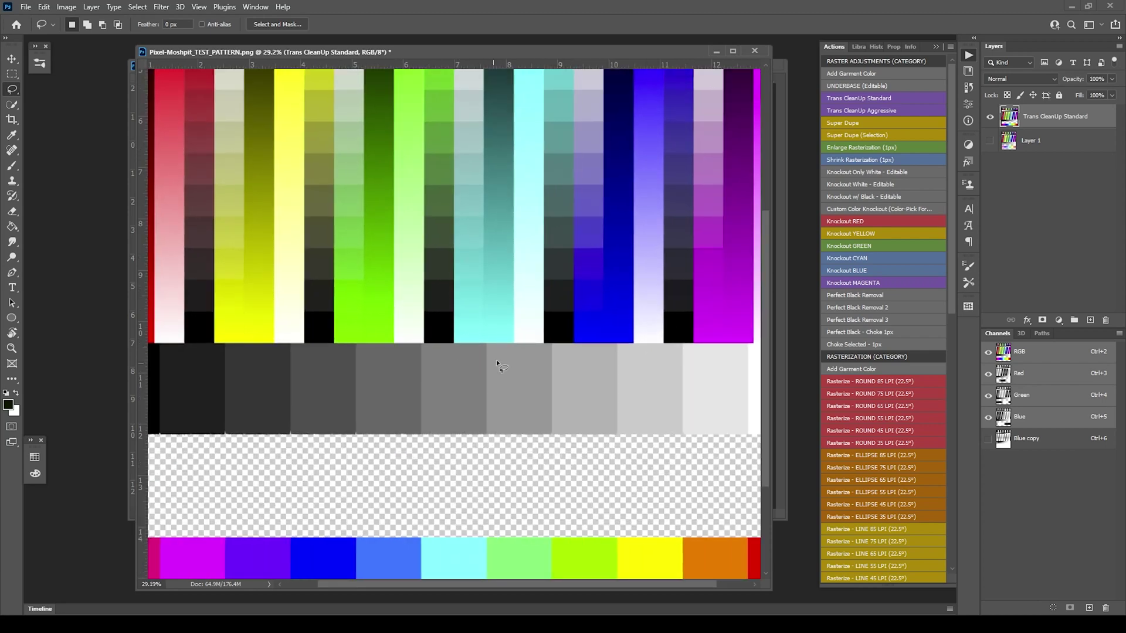
{"action": "scroll", "coordinate": [496, 360], "scroll_direction": "down", "scroll_amount": 3}
{"action": "scroll", "coordinate": [446, 384], "scroll_direction": "up", "scroll_amount": 3}
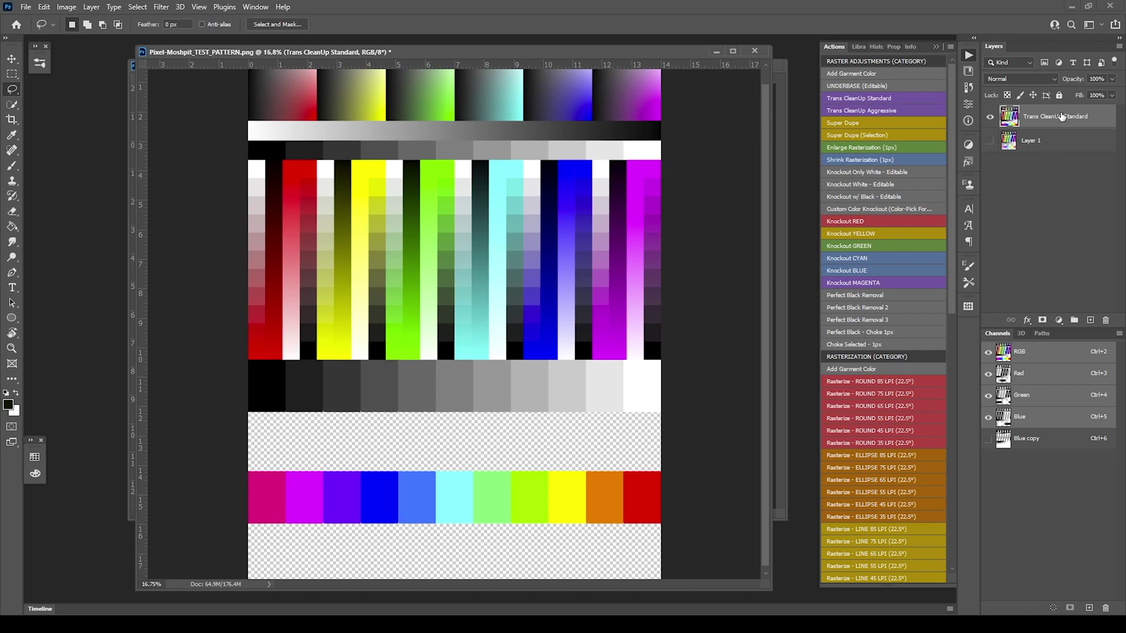
{"action": "left_click_drag", "start_coordinate": [1062, 116], "coordinate": [1106, 321]}
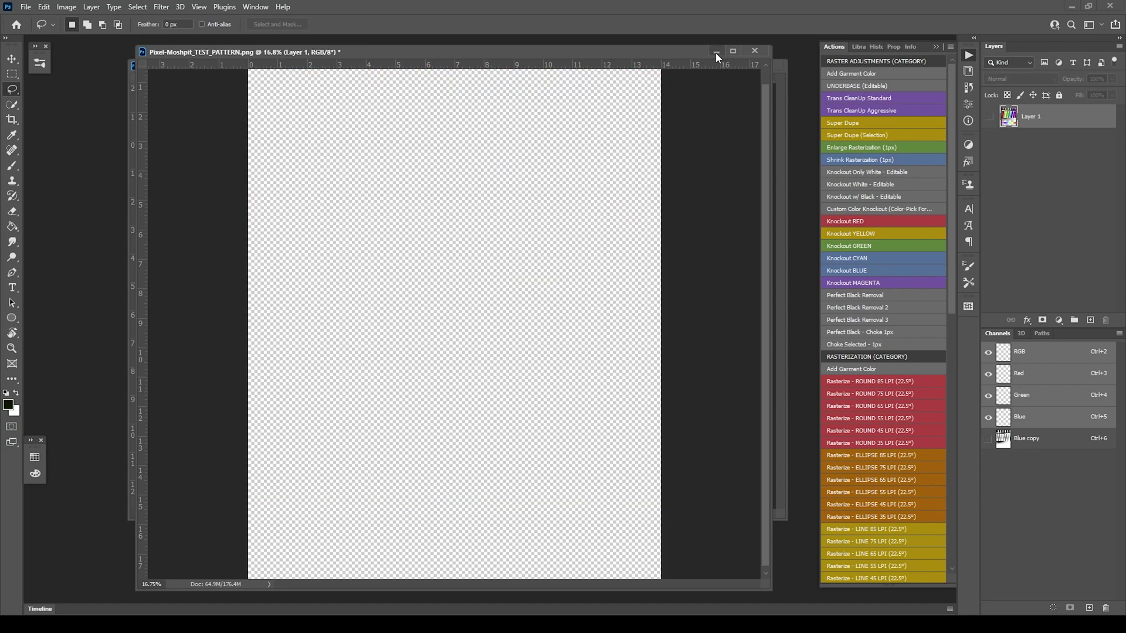
Minimize the test-pattern window and zoom in and out on Untitled-1's soft blue letter edges.
{"action": "left_click", "coordinate": [990, 116]}
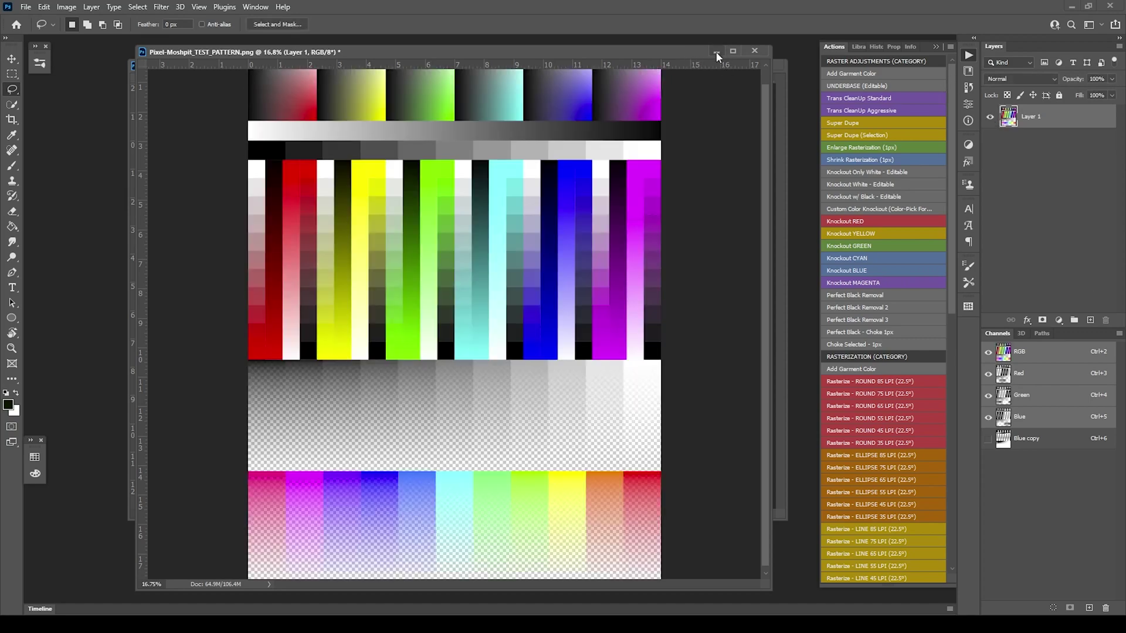
{"action": "left_click", "coordinate": [716, 51]}
{"action": "scroll", "coordinate": [498, 274], "scroll_direction": "up", "scroll_amount": 8}
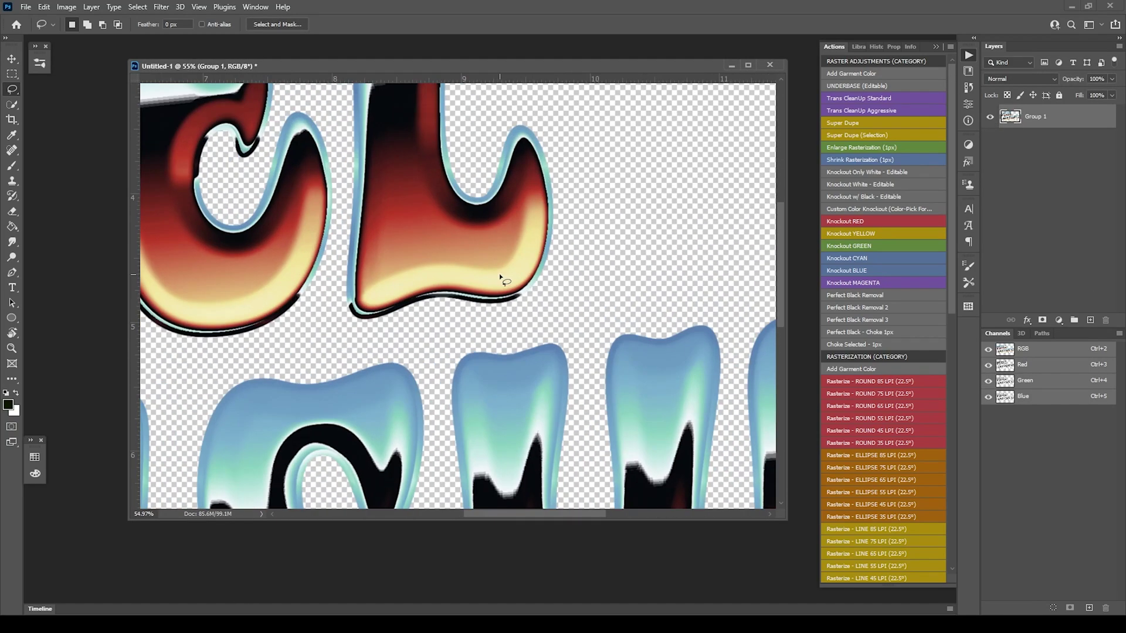
{"action": "scroll", "coordinate": [564, 286], "scroll_direction": "up", "scroll_amount": 10}
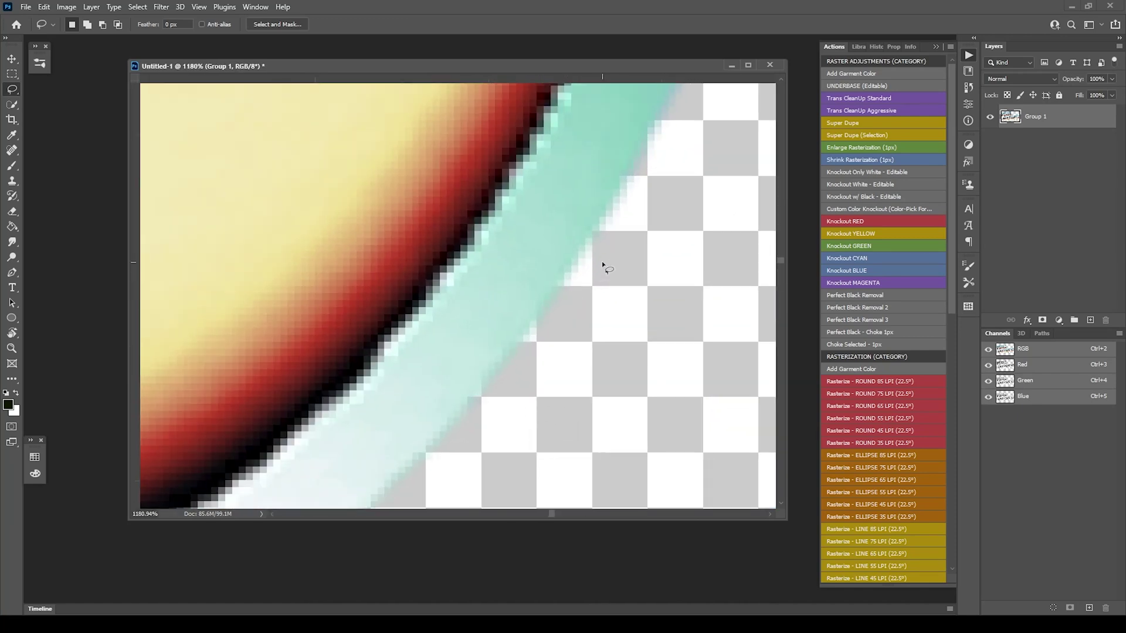
{"action": "scroll", "coordinate": [602, 262], "scroll_direction": "down", "scroll_amount": 10}
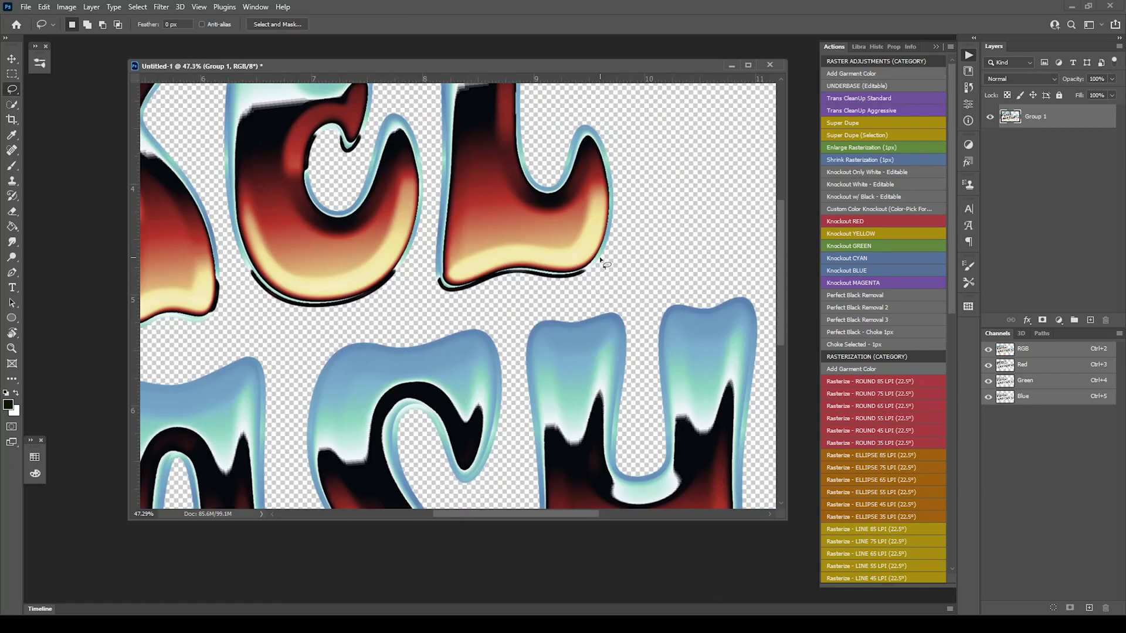
{"action": "scroll", "coordinate": [608, 122], "scroll_direction": "up", "scroll_amount": 6}
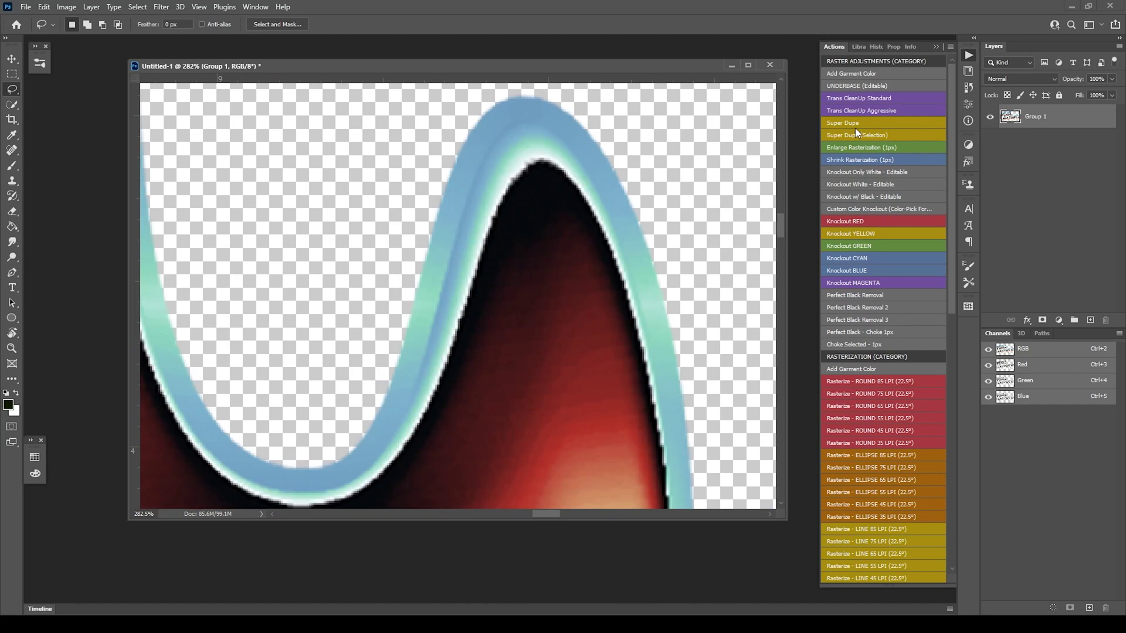
{"action": "scroll", "coordinate": [431, 279], "scroll_direction": "down", "scroll_amount": 5}
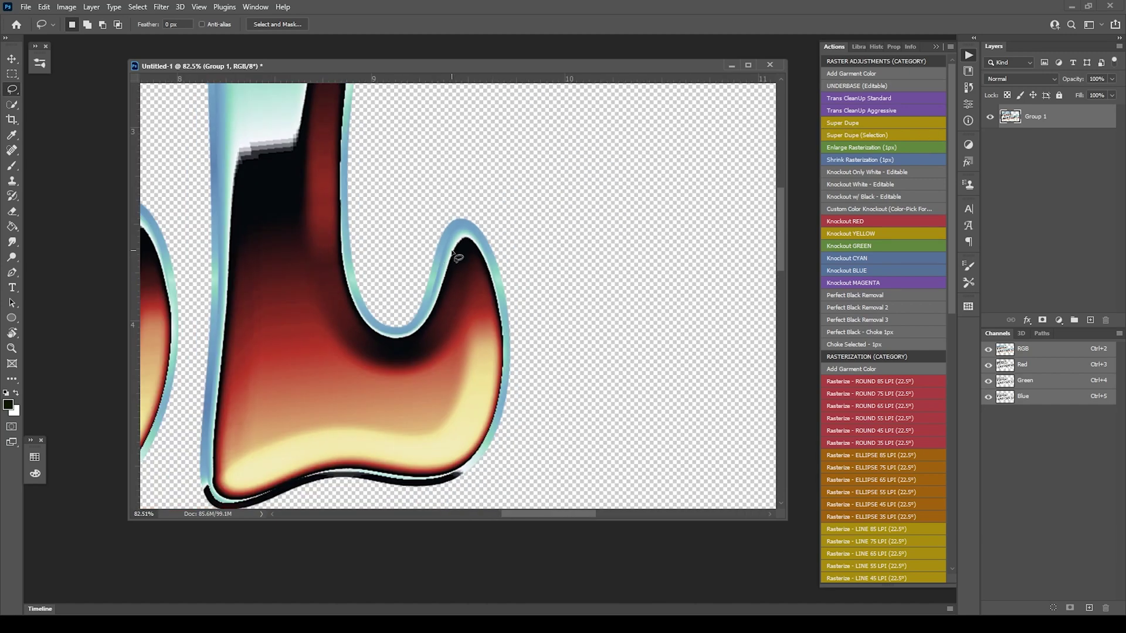
{"action": "scroll", "coordinate": [367, 181], "scroll_direction": "up", "scroll_amount": 1}
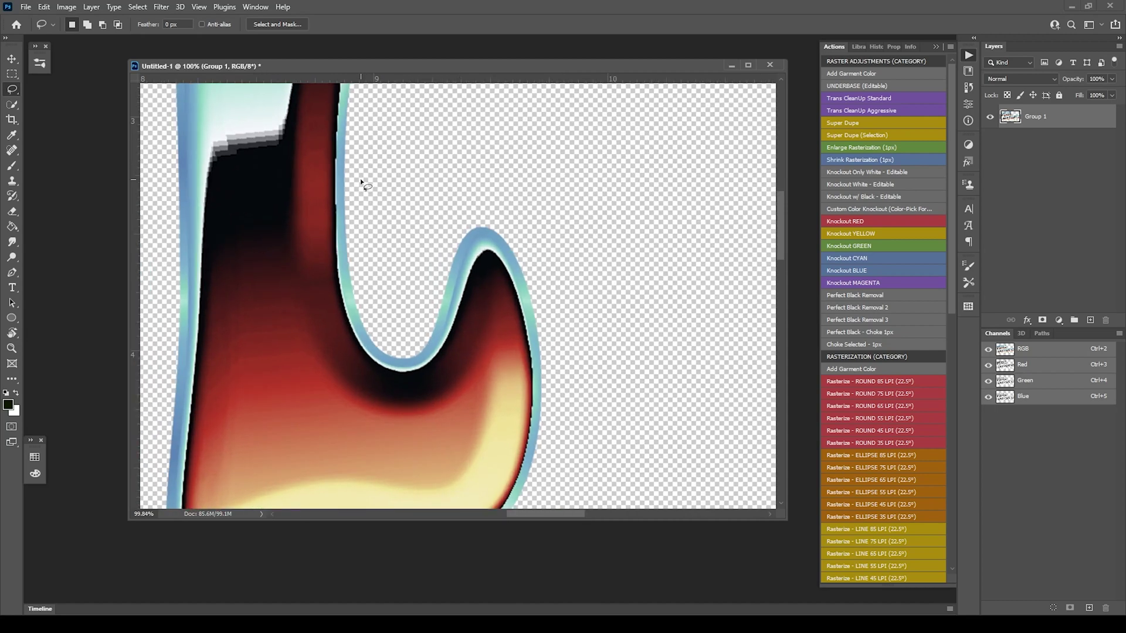
{"action": "scroll", "coordinate": [668, 156], "scroll_direction": "down", "scroll_amount": 2}
{"action": "scroll", "coordinate": [381, 211], "scroll_direction": "up", "scroll_amount": 5}
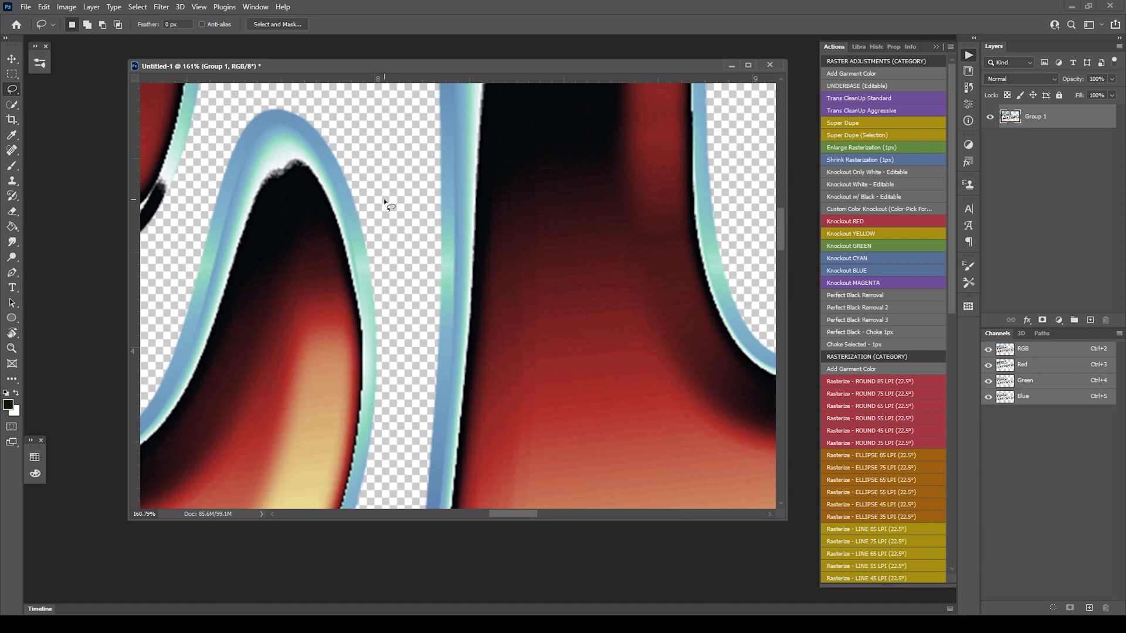
{"action": "scroll", "coordinate": [287, 181], "scroll_direction": "up", "scroll_amount": 9}
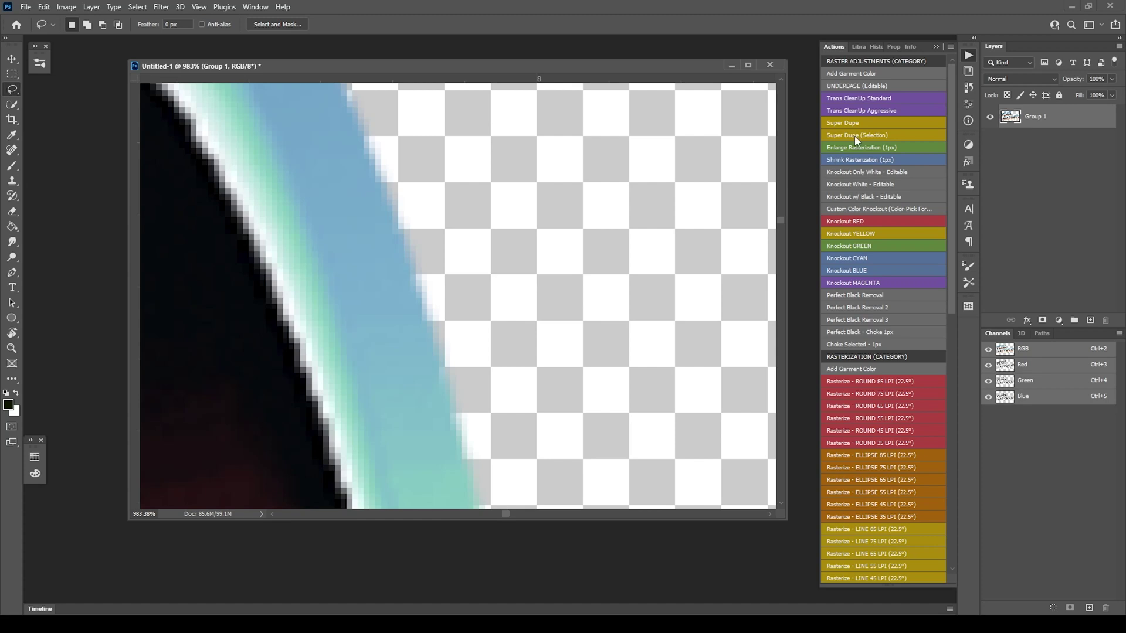
Run the Super Dupe action on the lettering and zoom to check the result.
{"action": "left_click", "coordinate": [837, 125]}
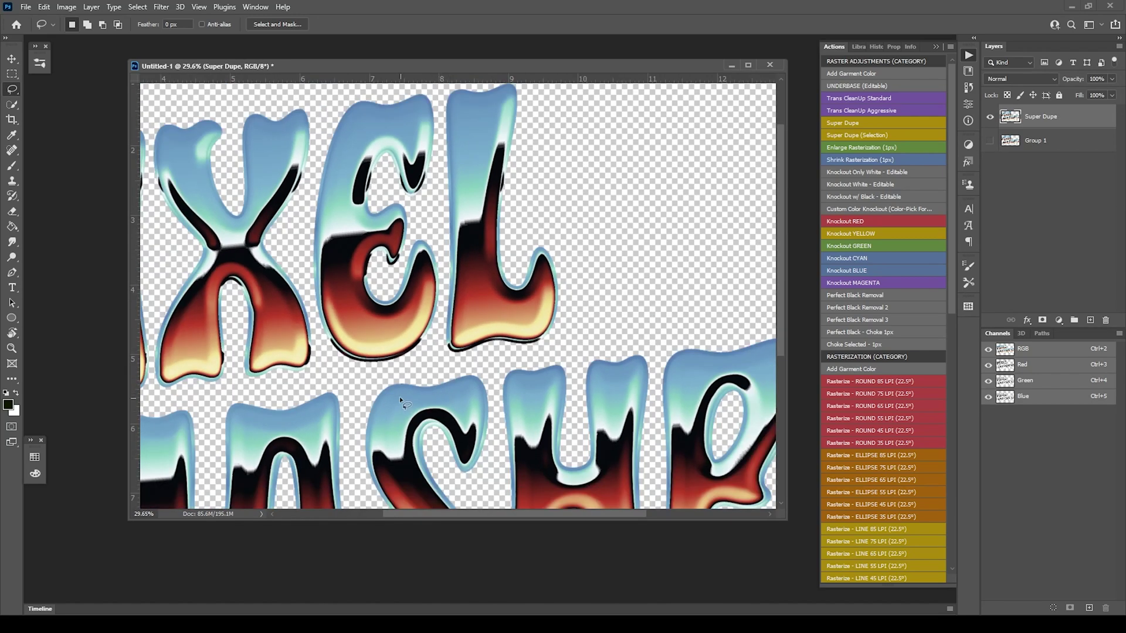
{"action": "scroll", "coordinate": [510, 151], "scroll_direction": "up", "scroll_amount": 5}
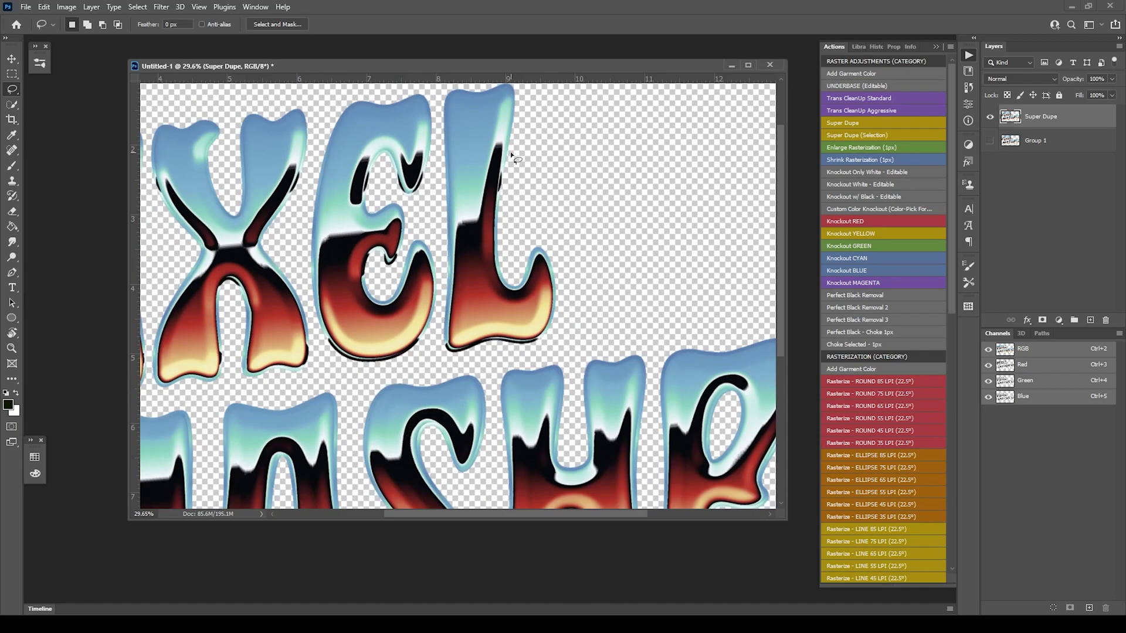
{"action": "scroll", "coordinate": [511, 152], "scroll_direction": "up", "scroll_amount": 6}
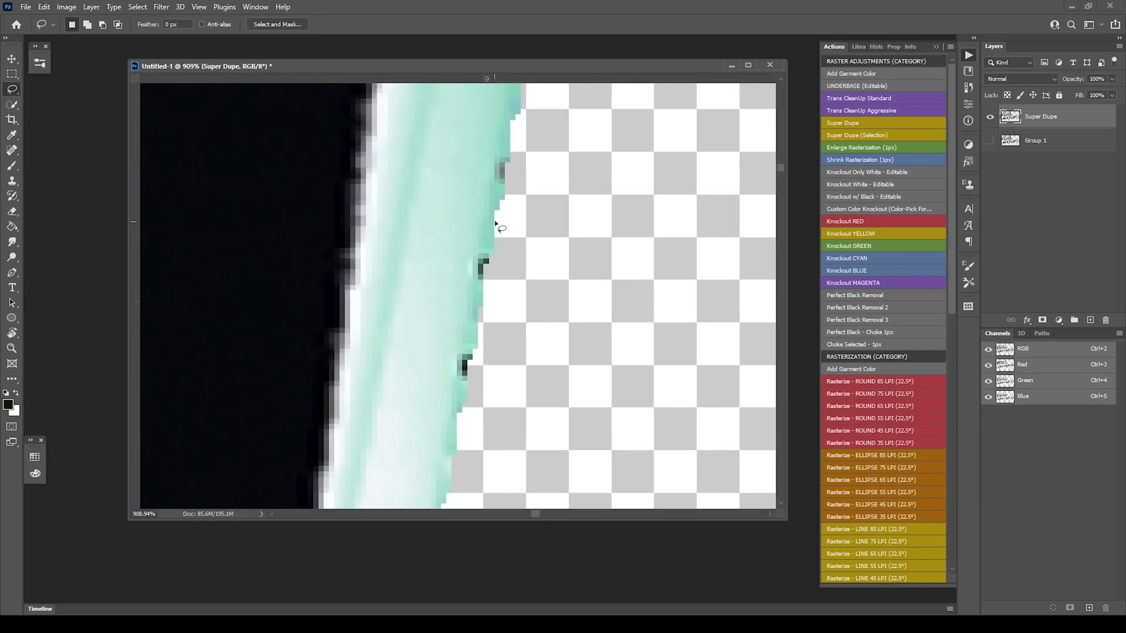
{"action": "scroll", "coordinate": [467, 366], "scroll_direction": "down", "scroll_amount": 3}
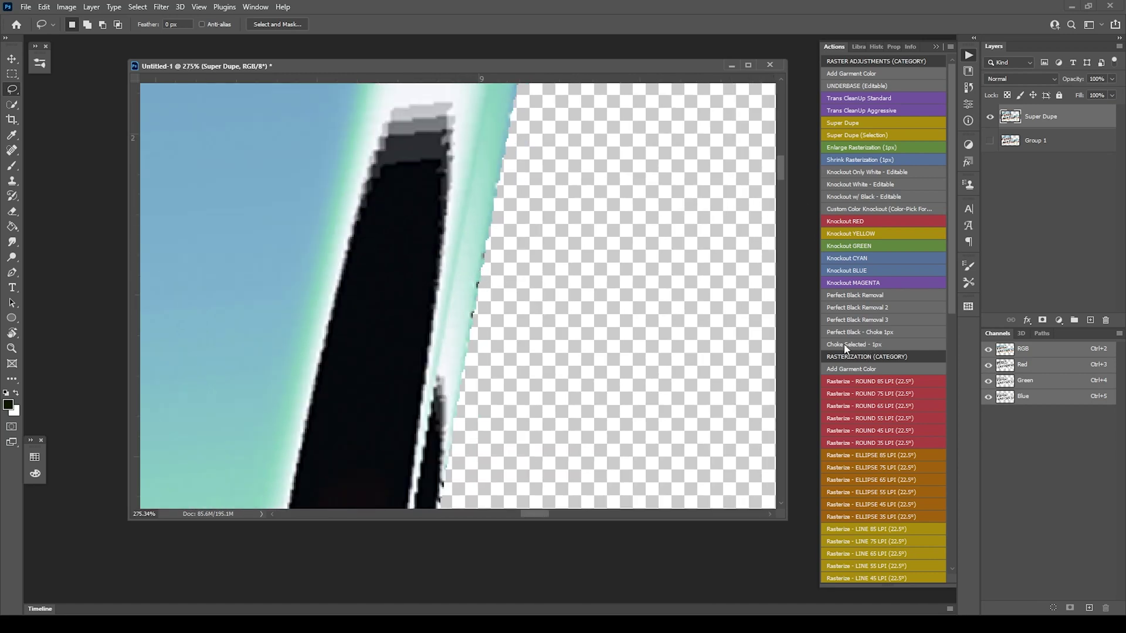
Run Choke Selected - 1px and zoom out to view the whole image.
{"action": "left_click", "coordinate": [881, 345]}
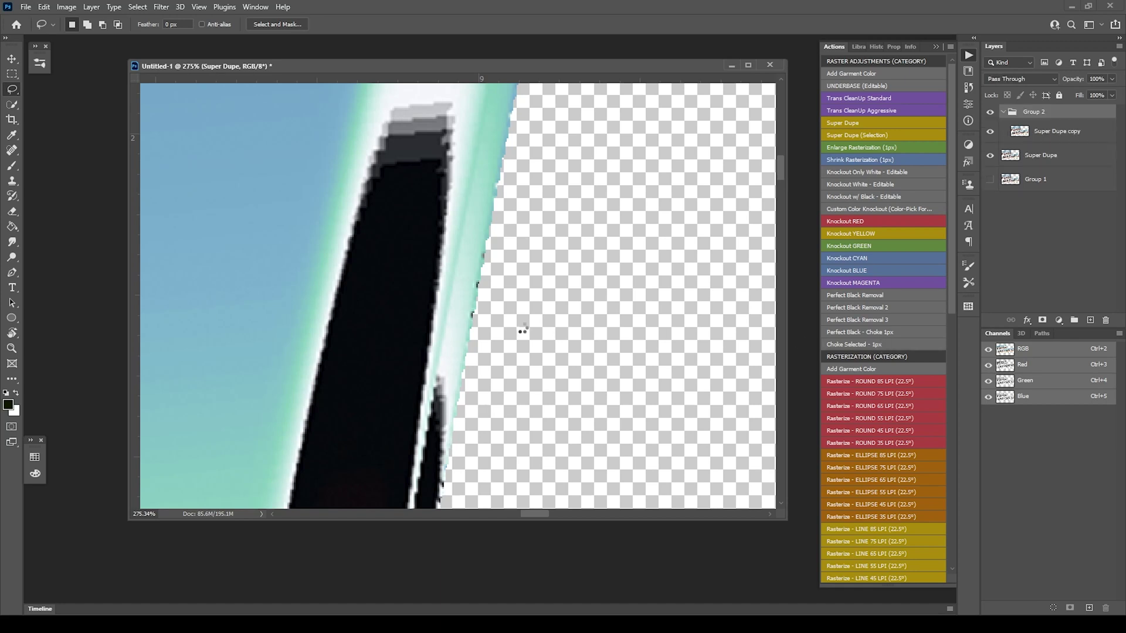
{"action": "scroll", "coordinate": [479, 251], "scroll_direction": "down", "scroll_amount": 8}
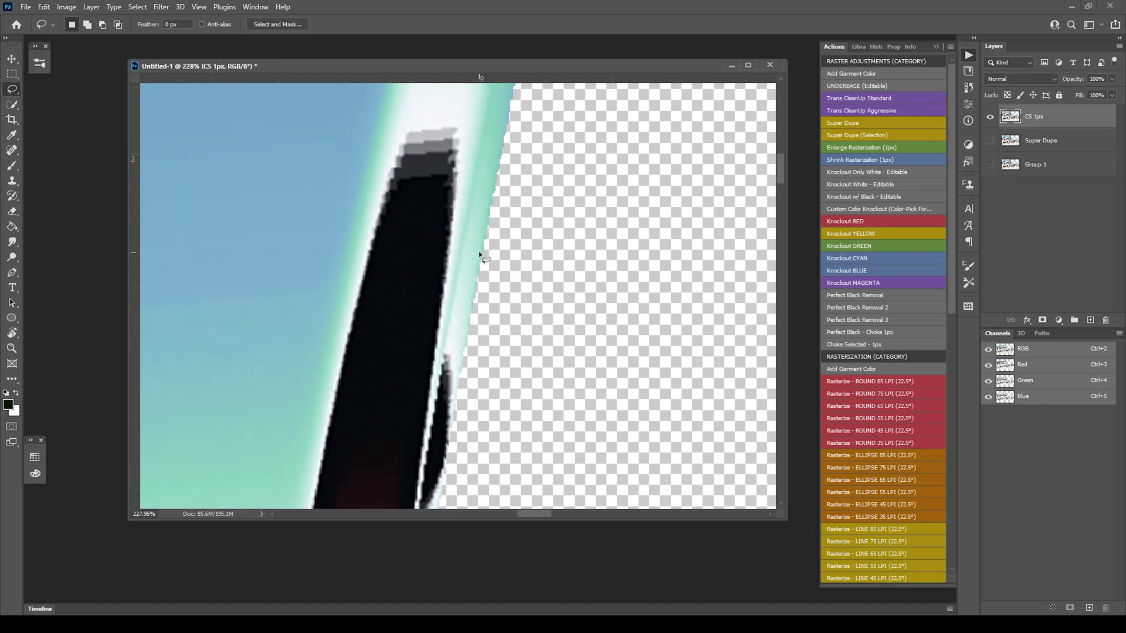
{"action": "scroll", "coordinate": [482, 249], "scroll_direction": "down", "scroll_amount": 5}
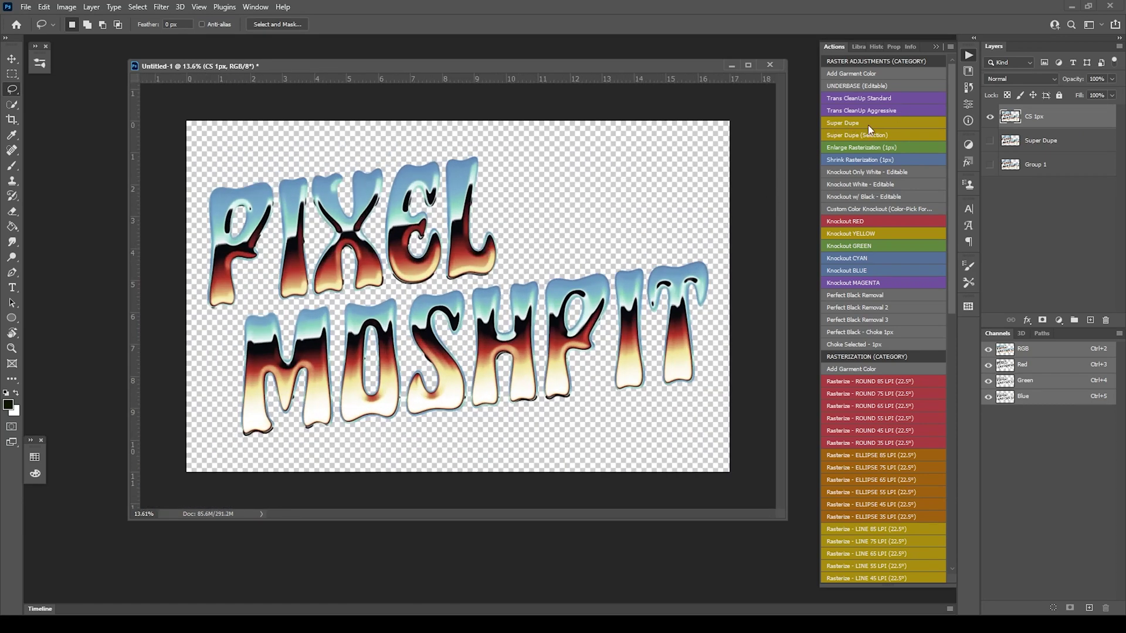
Delete the Super Dupe and CS 1px layers and show Group 1 again.
{"action": "left_click", "coordinate": [1050, 139], "text": "shift"}
{"action": "left_click_drag", "start_coordinate": [1050, 139], "coordinate": [1106, 320]}
{"action": "left_click", "coordinate": [990, 116]}
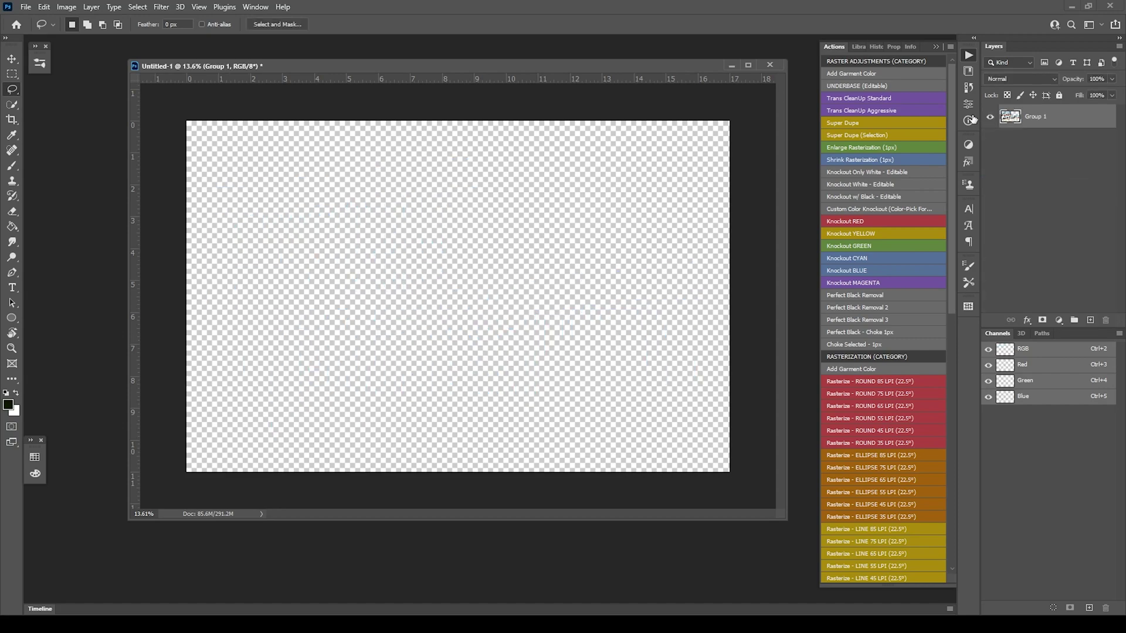
{"action": "scroll", "coordinate": [435, 115], "scroll_direction": "up", "scroll_amount": 5}
{"action": "scroll", "coordinate": [436, 115], "scroll_direction": "up", "scroll_amount": 8}
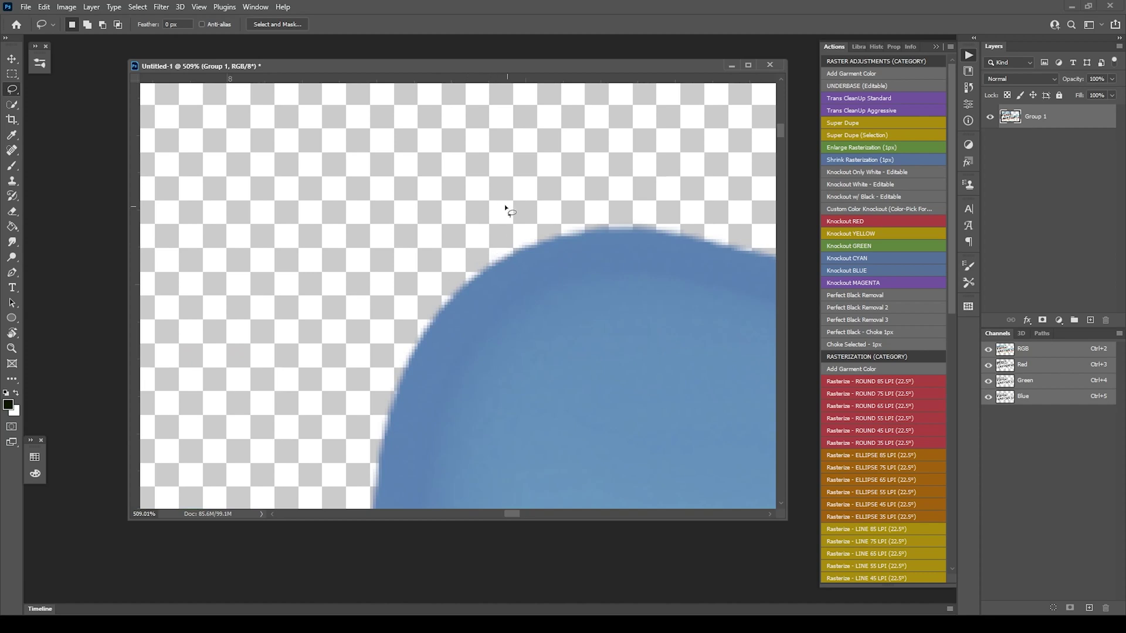
Lasso the blue letter's upper-left edge and copy it with Super Dupe (Selection).
{"action": "mouse_move", "coordinate": [521, 172]}
{"action": "left_mouse_down"}
{"action": "mouse_move", "coordinate": [357, 325]}
{"action": "mouse_move", "coordinate": [555, 420]}
{"action": "mouse_move", "coordinate": [525, 170]}
{"action": "left_mouse_up"}
{"action": "left_click", "coordinate": [857, 136]}
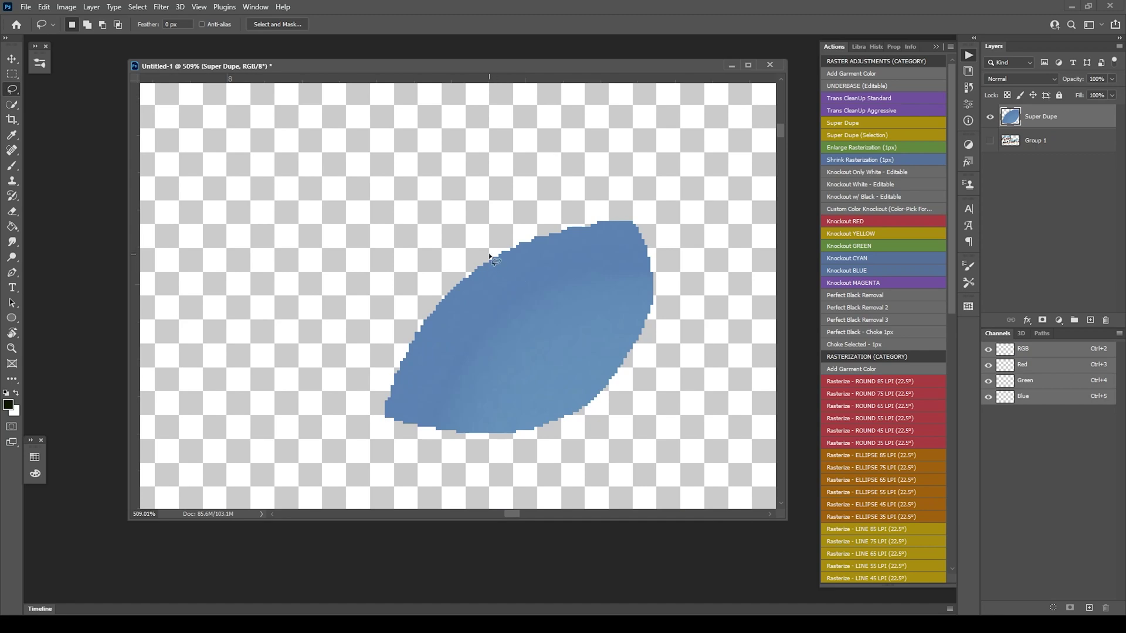
{"action": "scroll", "coordinate": [516, 264], "scroll_direction": "down", "scroll_amount": 4}
{"action": "left_click", "coordinate": [990, 140]}
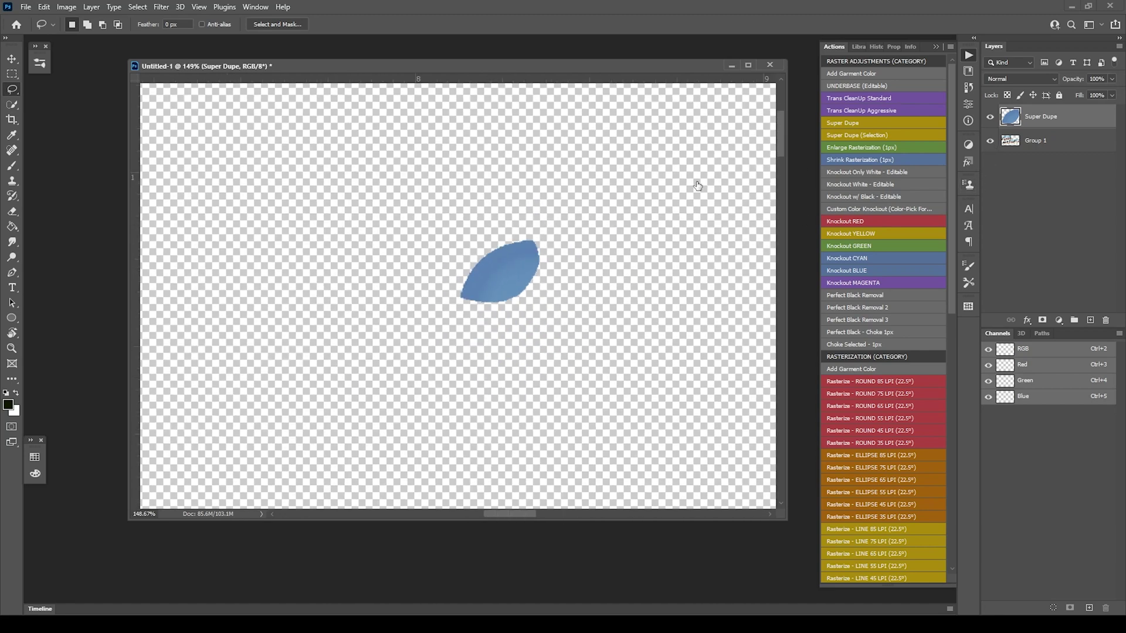
{"action": "scroll", "coordinate": [494, 213], "scroll_direction": "up", "scroll_amount": 3}
{"action": "scroll", "coordinate": [375, 375], "scroll_direction": "up", "scroll_amount": 1}
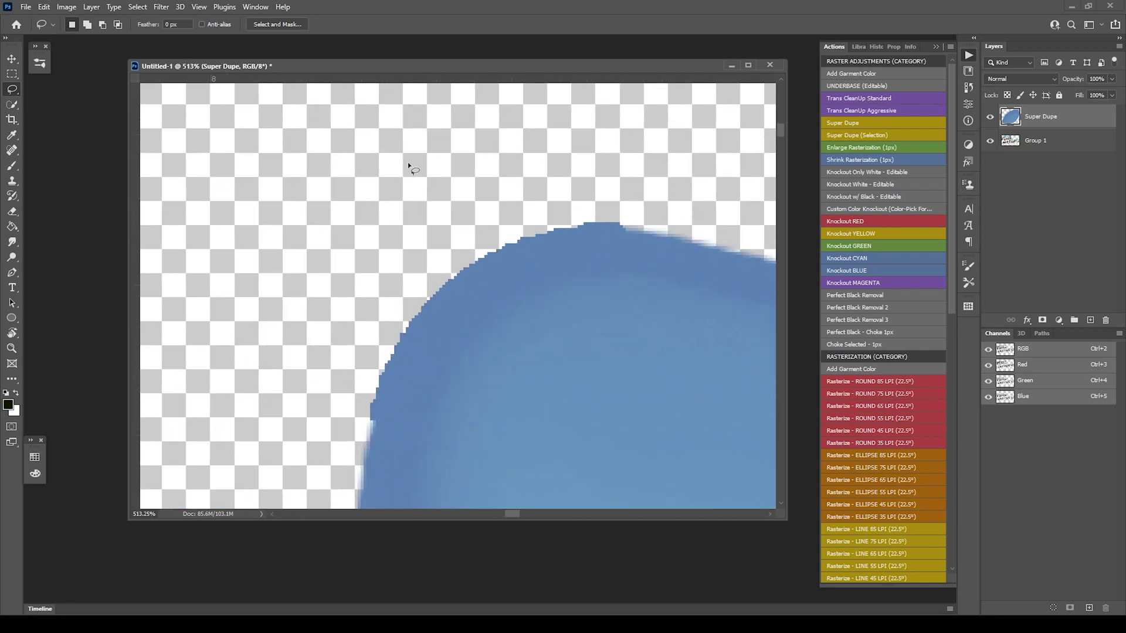
{"action": "scroll", "coordinate": [526, 199], "scroll_direction": "down", "scroll_amount": 8}
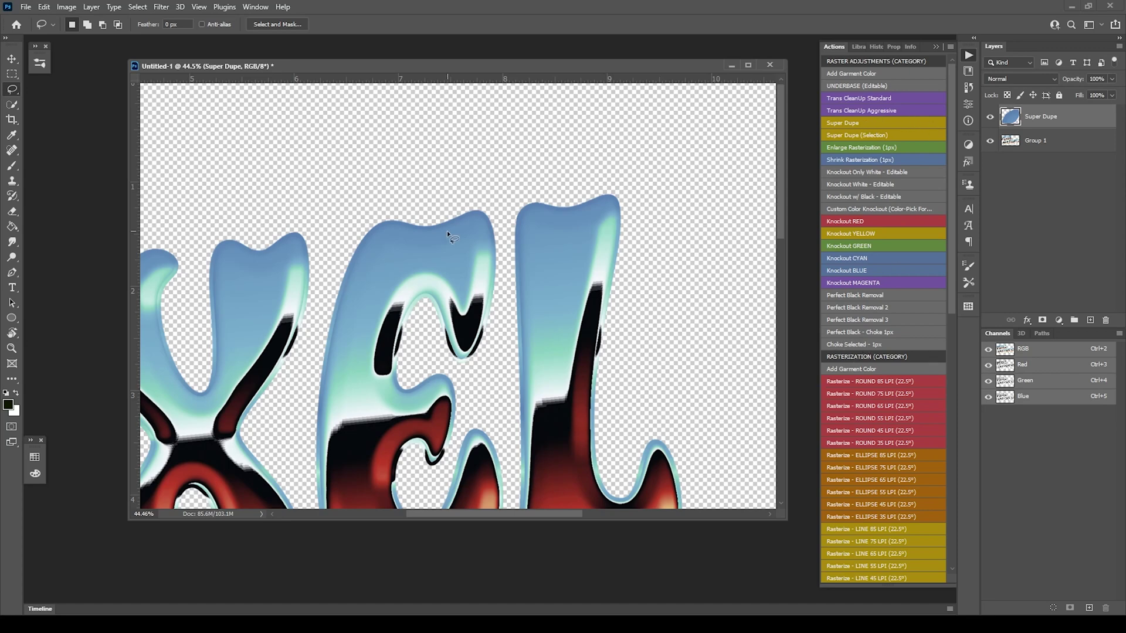
Drag the Super Dupe test layer to the Layers trash, keeping only Group 1.
{"action": "scroll", "coordinate": [446, 230], "scroll_direction": "down", "scroll_amount": 5}
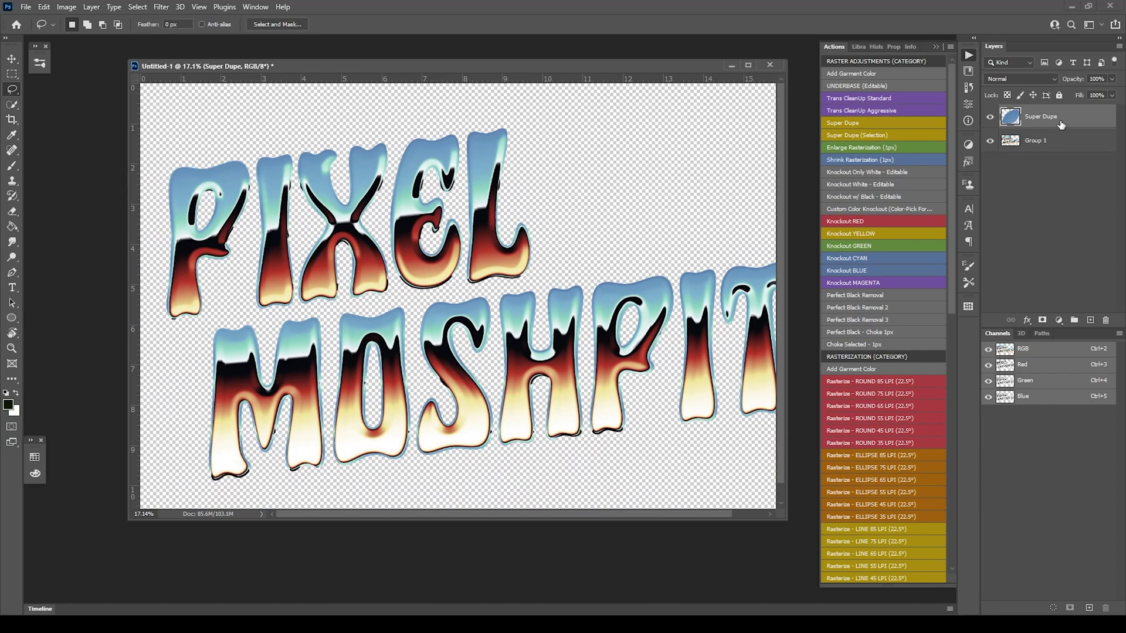
{"action": "left_click_drag", "start_coordinate": [1061, 124], "coordinate": [1106, 320]}
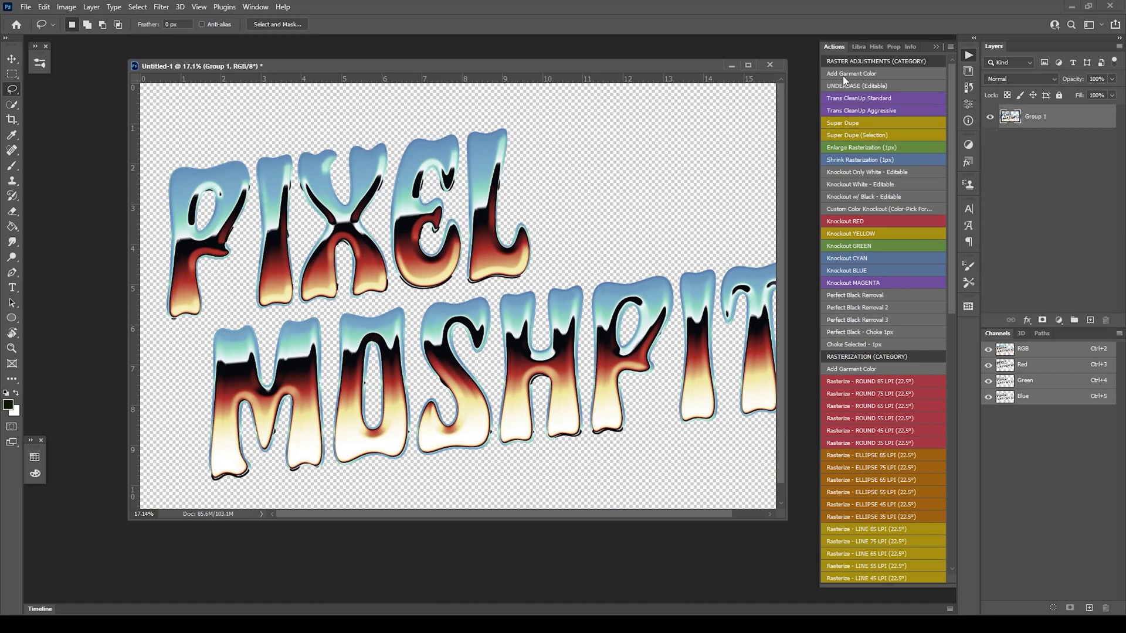